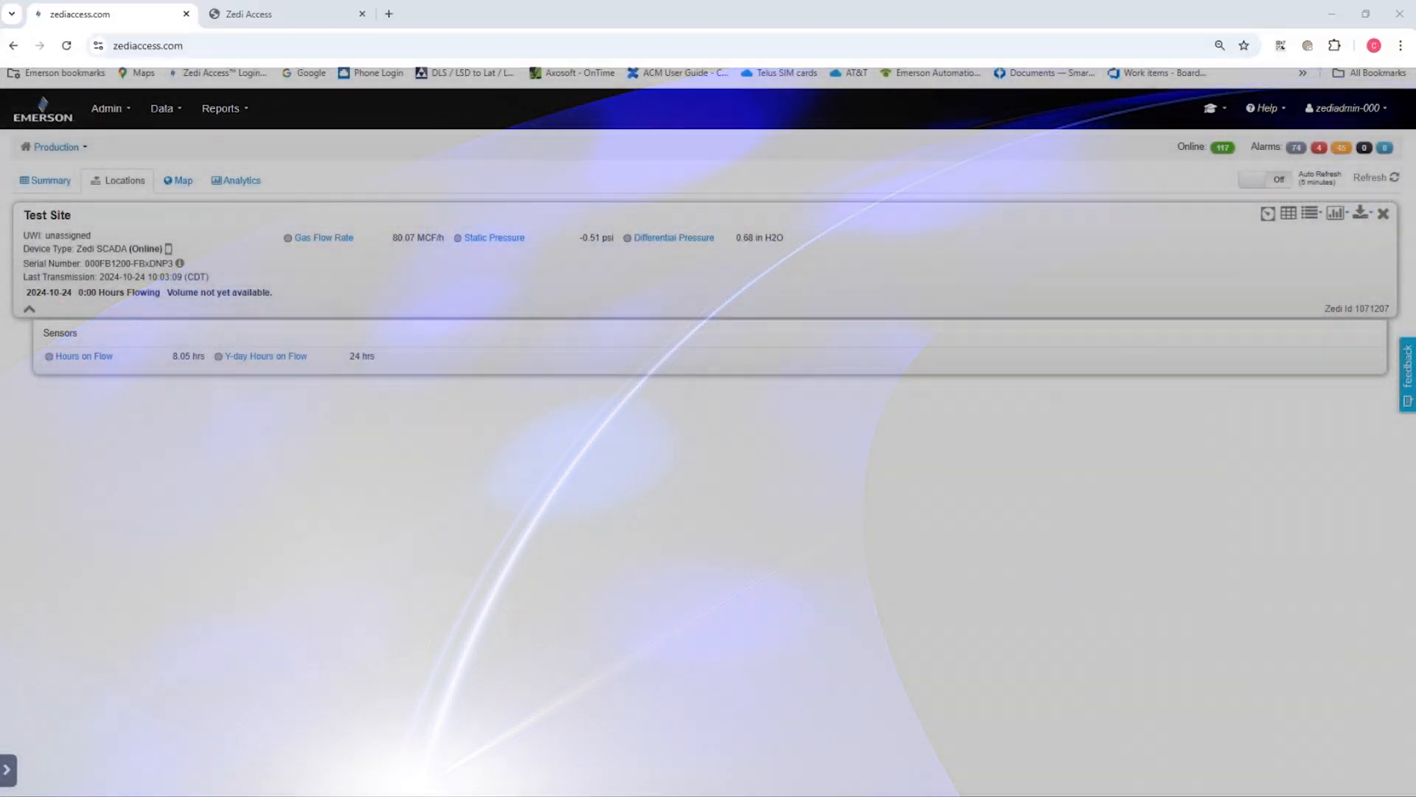
# Review Test Site's sensor list in its location configuration, then close it
pyautogui.click(1312, 213)
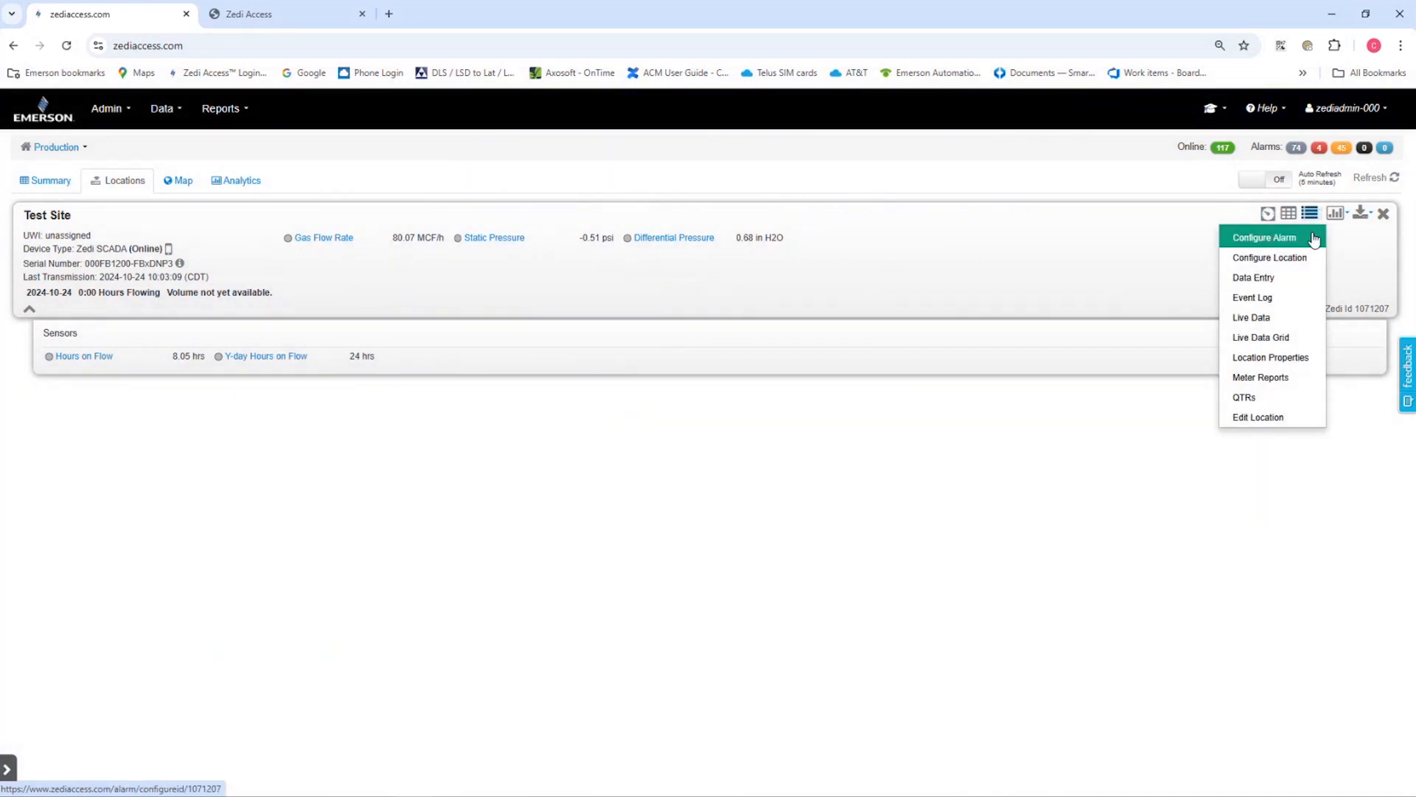
pyautogui.click(1309, 258)
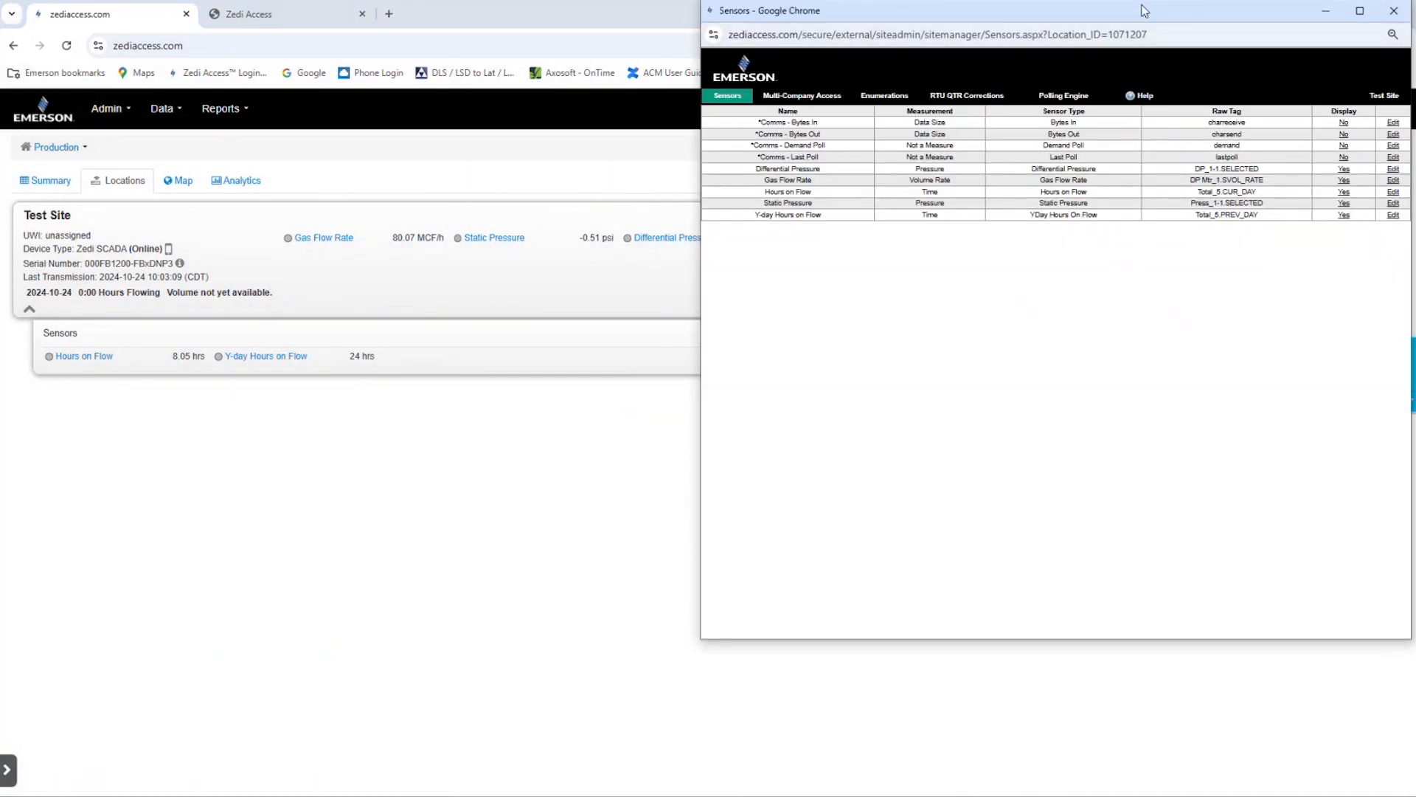
pyautogui.moveTo(1144, 10); pyautogui.dragTo(1007, 66)
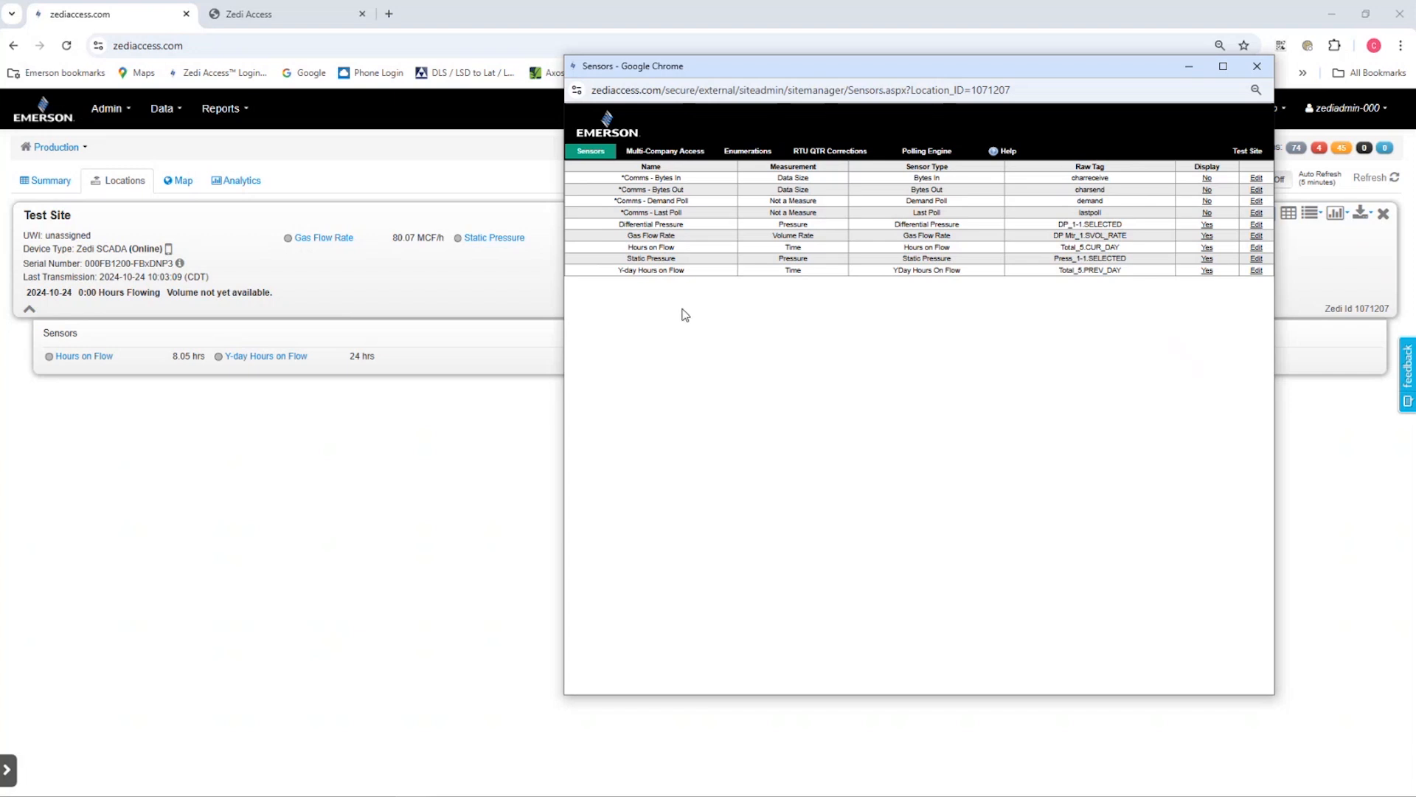
pyautogui.click(1259, 68)
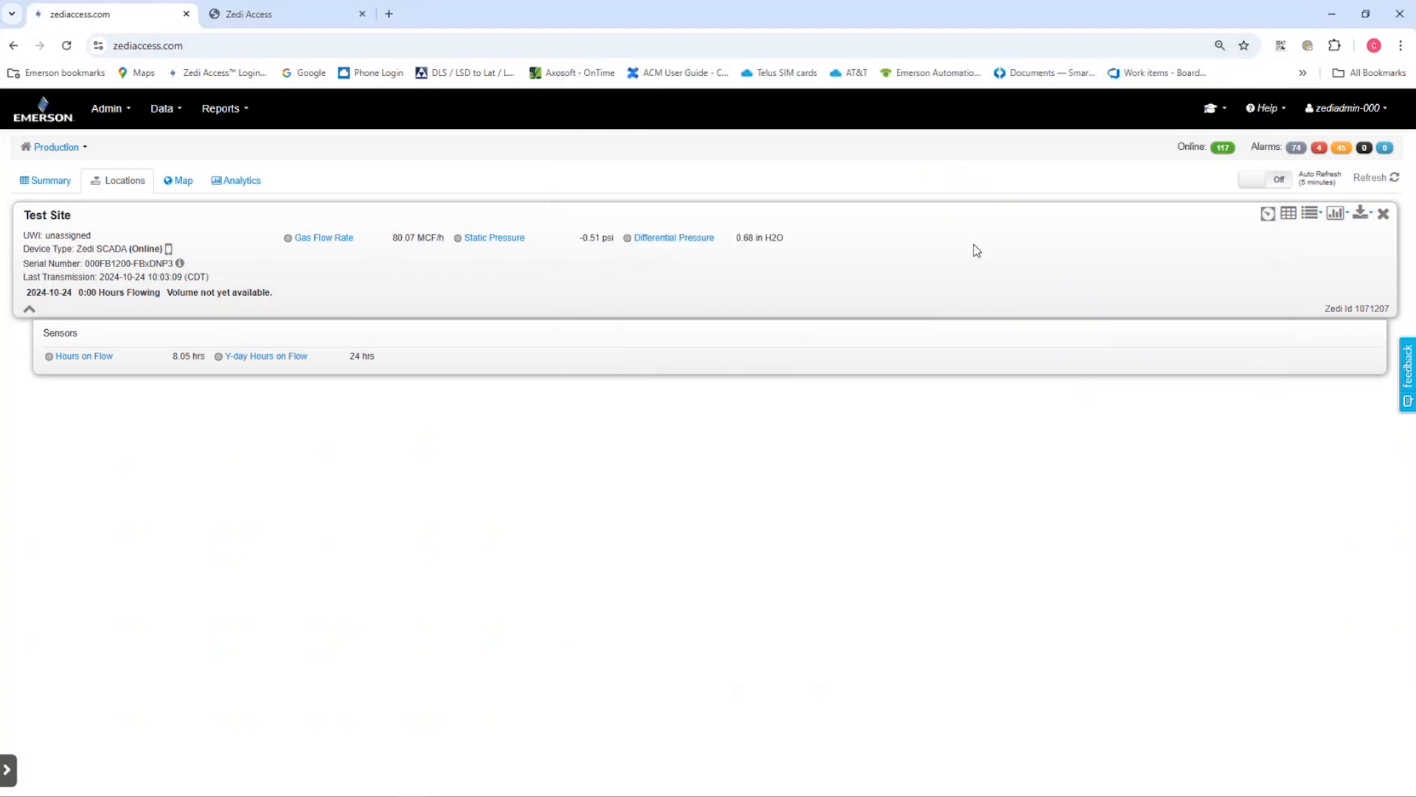
# Check where Test Site is plotted on the map and return to its location details
pyautogui.click(186, 184)
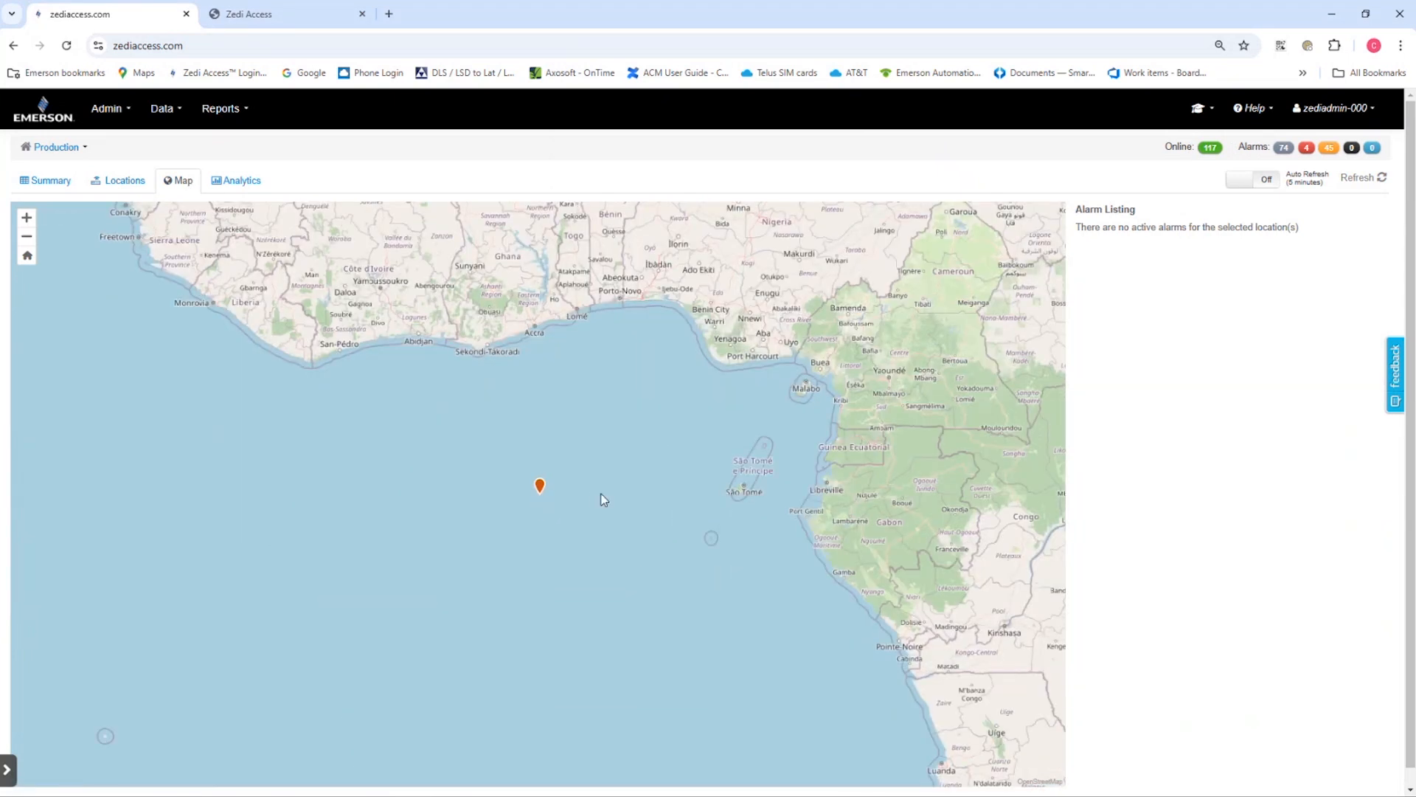
pyautogui.click(540, 486)
pyautogui.click(101, 184)
# Switch to the Admin Center and open Self-Serve Edit under the Zedi Access platform configuration
pyautogui.click(1333, 107)
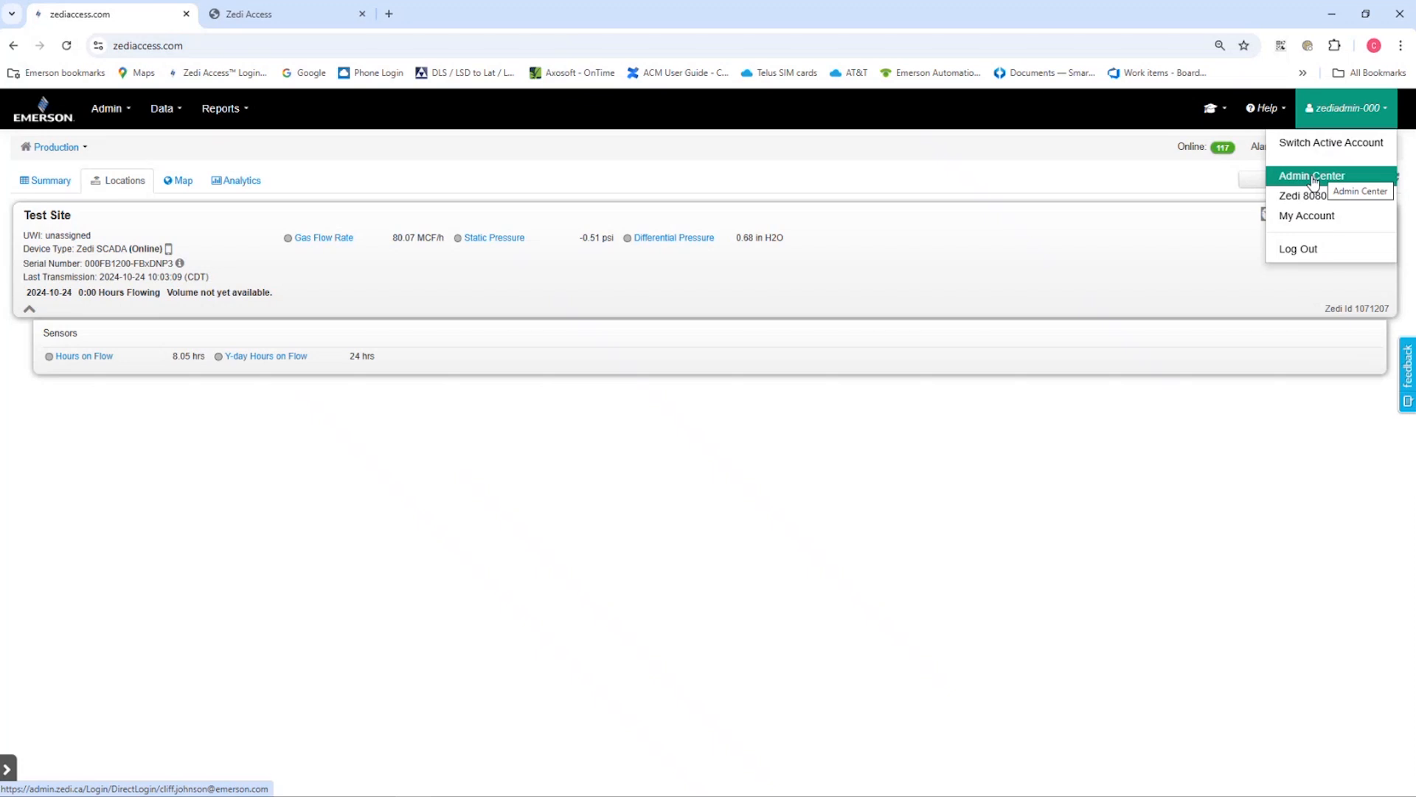
pyautogui.rightClick(1314, 181)
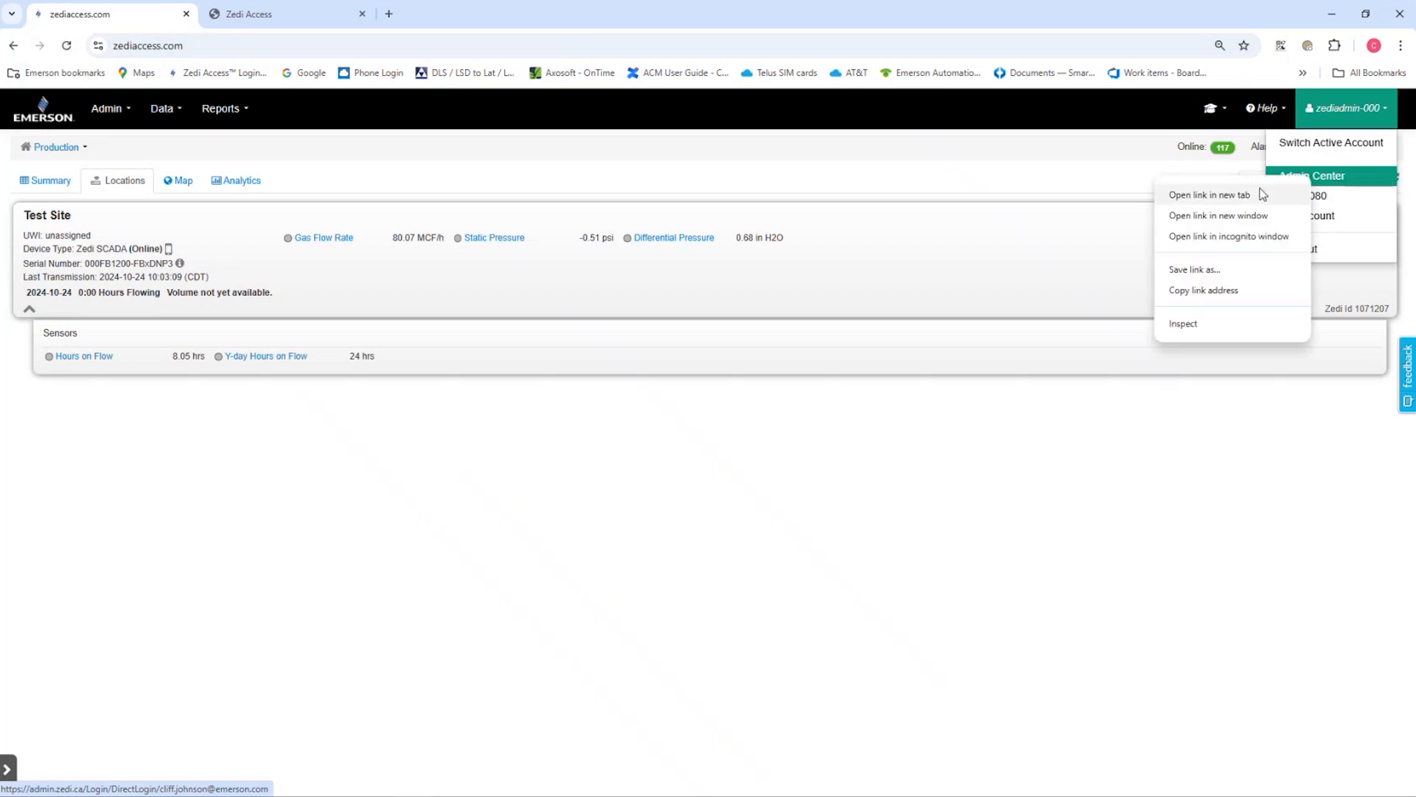
pyautogui.click(317, 18)
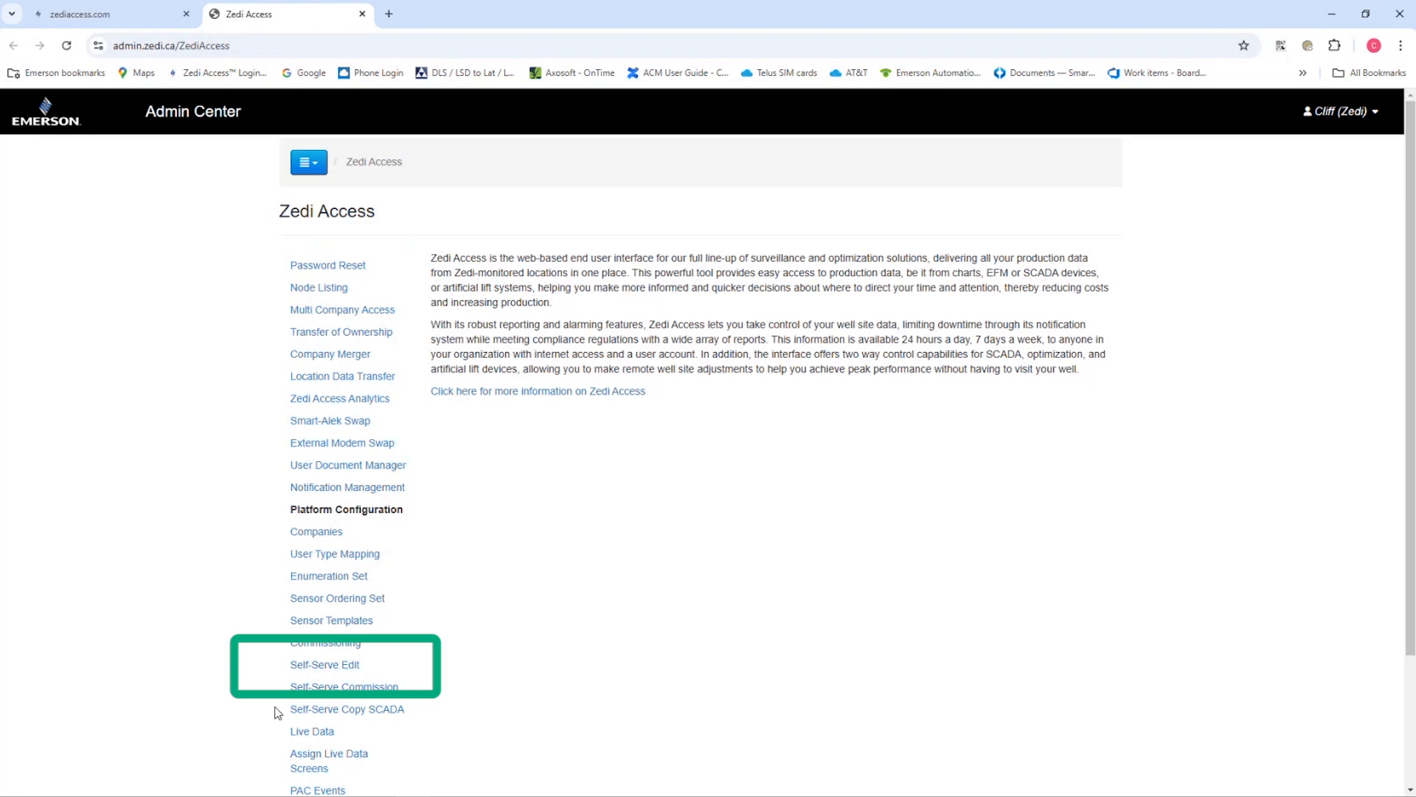
pyautogui.click(325, 666)
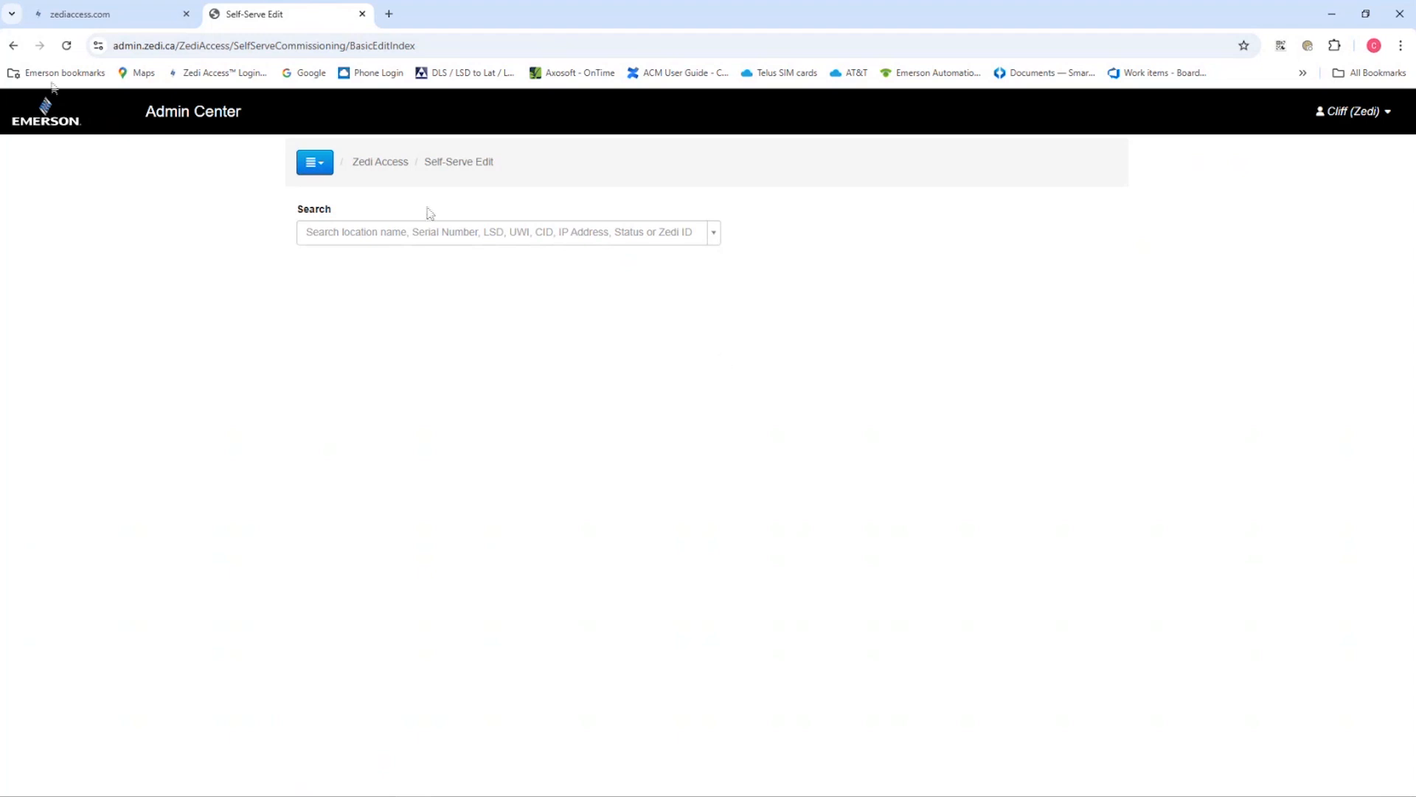
# Copy Test Site's serial number from its location details and use it to find and open the device in Self-Serve Edit
pyautogui.click(76, 19)
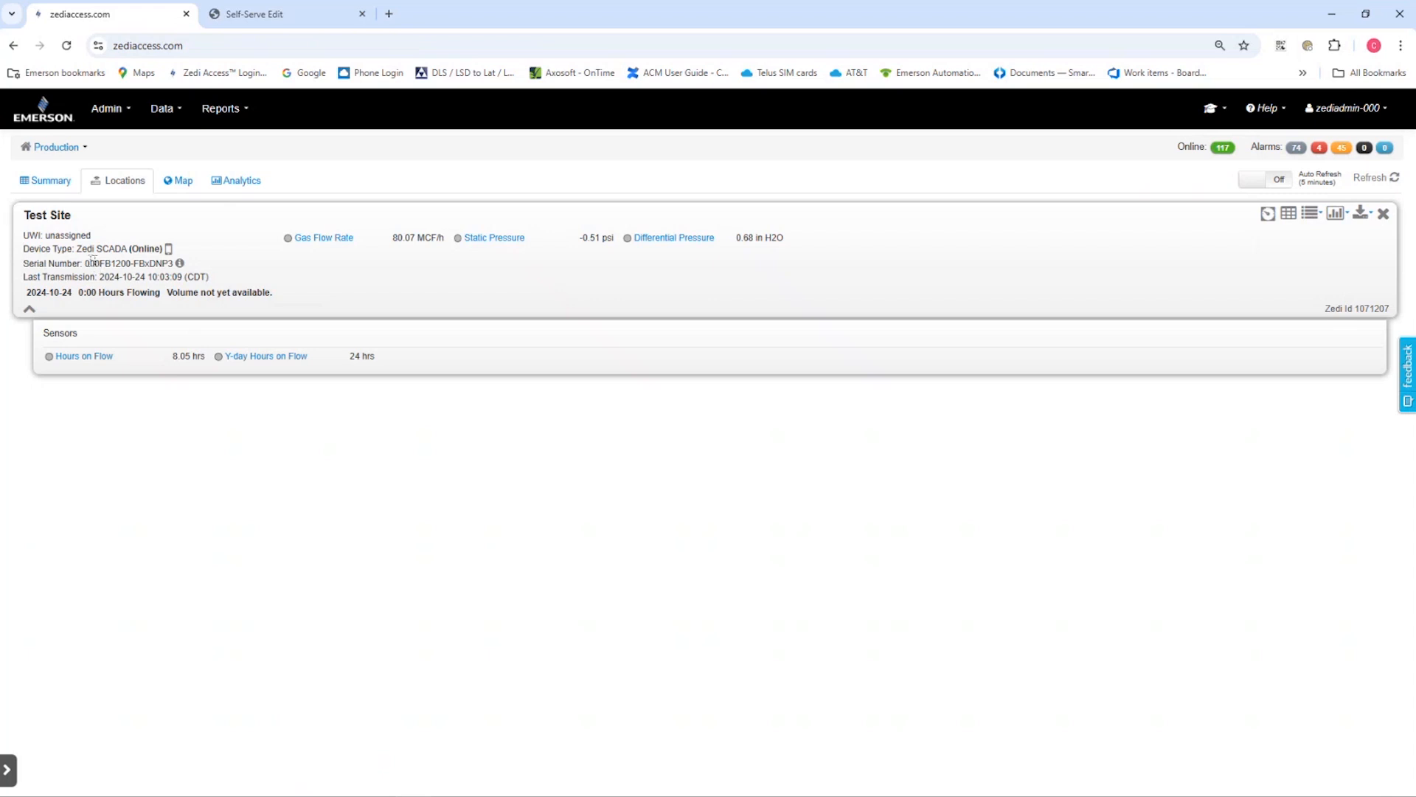
pyautogui.moveTo(86, 263); pyautogui.dragTo(167, 263)
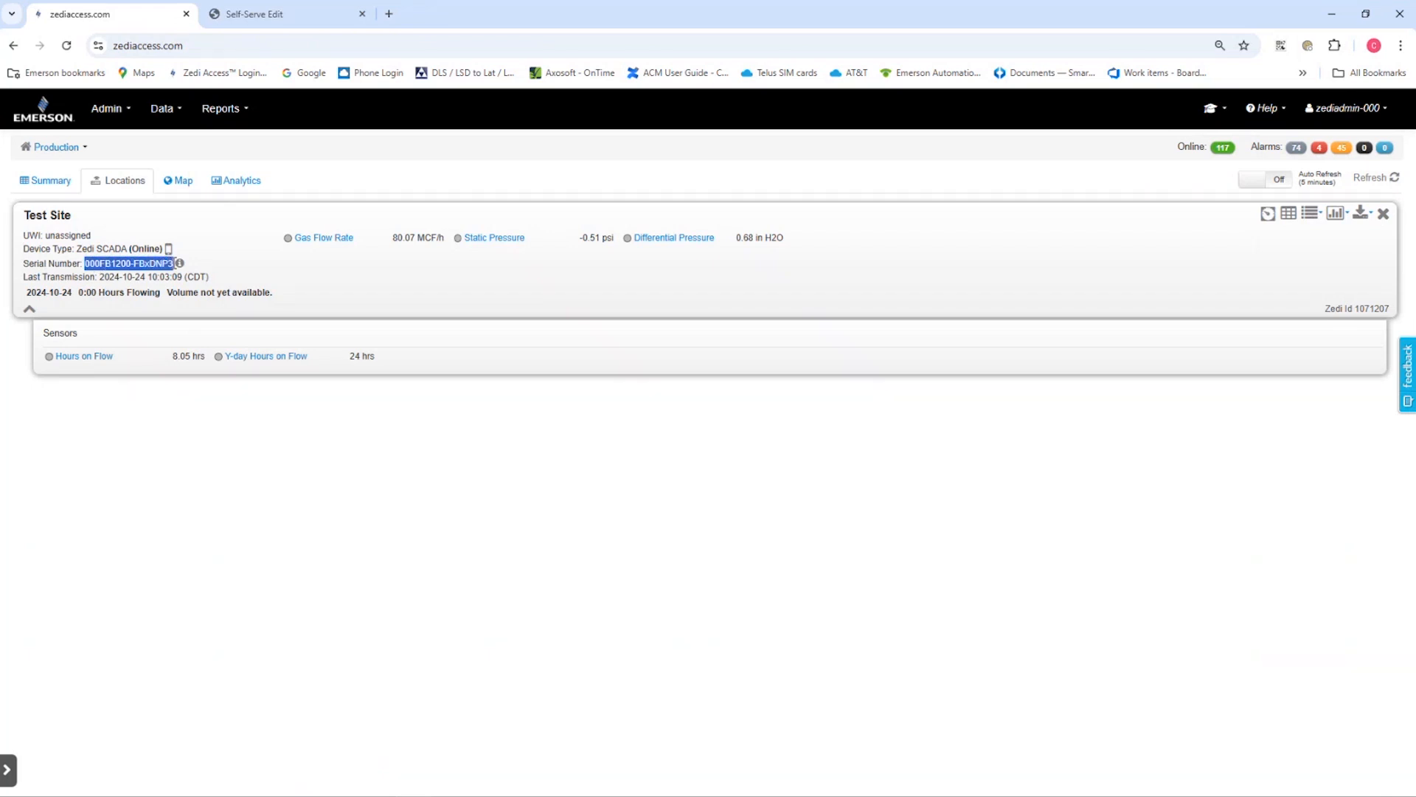
pyautogui.rightClick(168, 263)
pyautogui.click(201, 273)
pyautogui.click(275, 16)
pyautogui.click(505, 234)
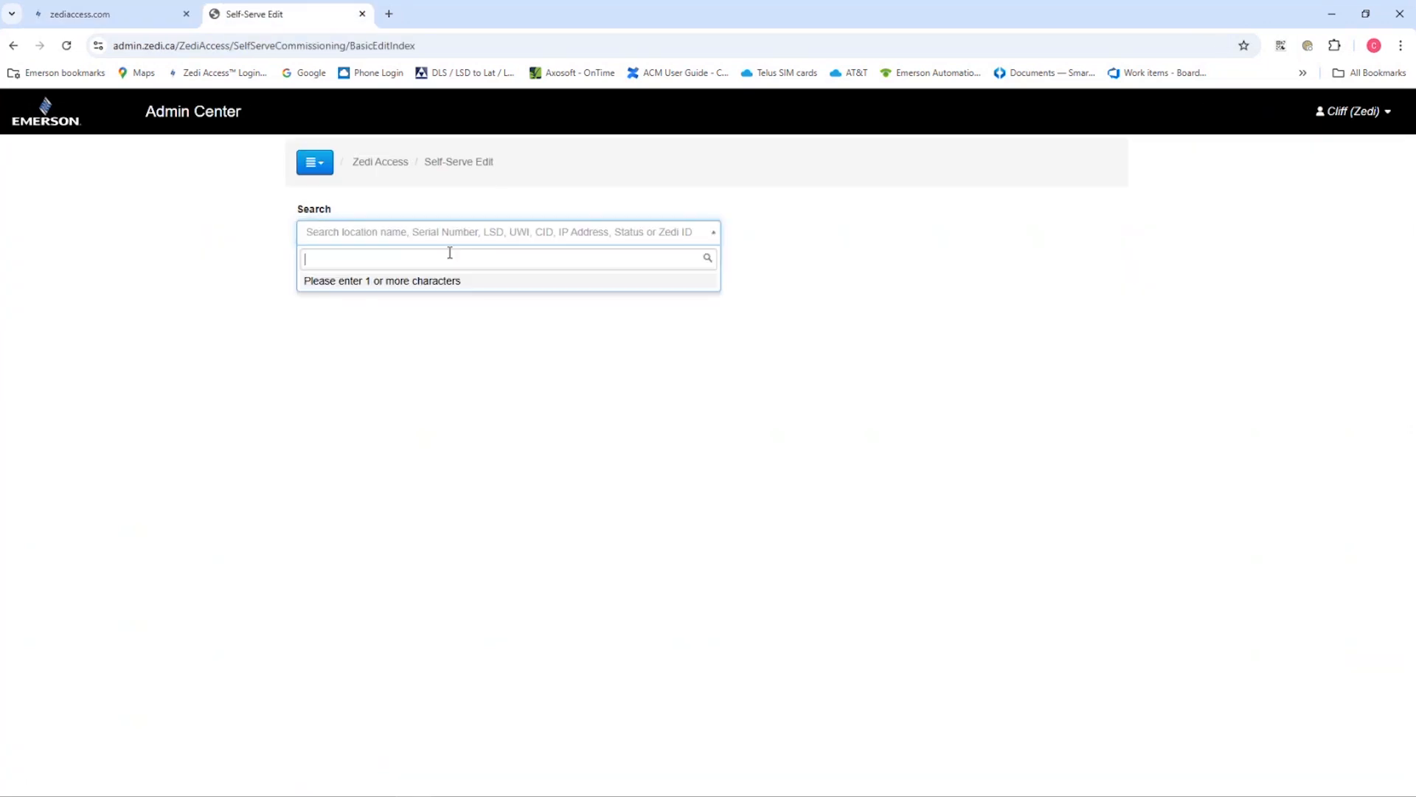
pyautogui.hotkey('ctrl', 'v')
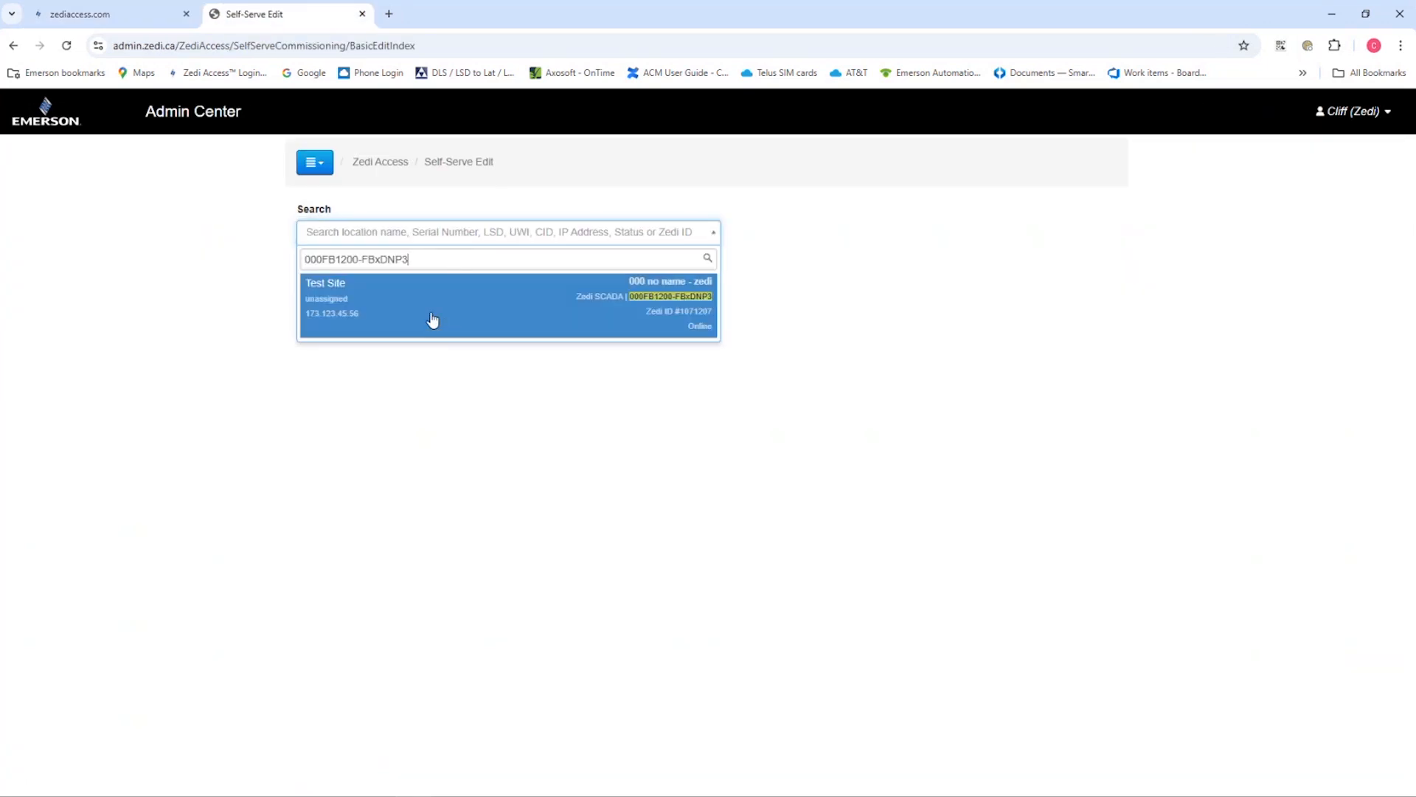
pyautogui.click(422, 317)
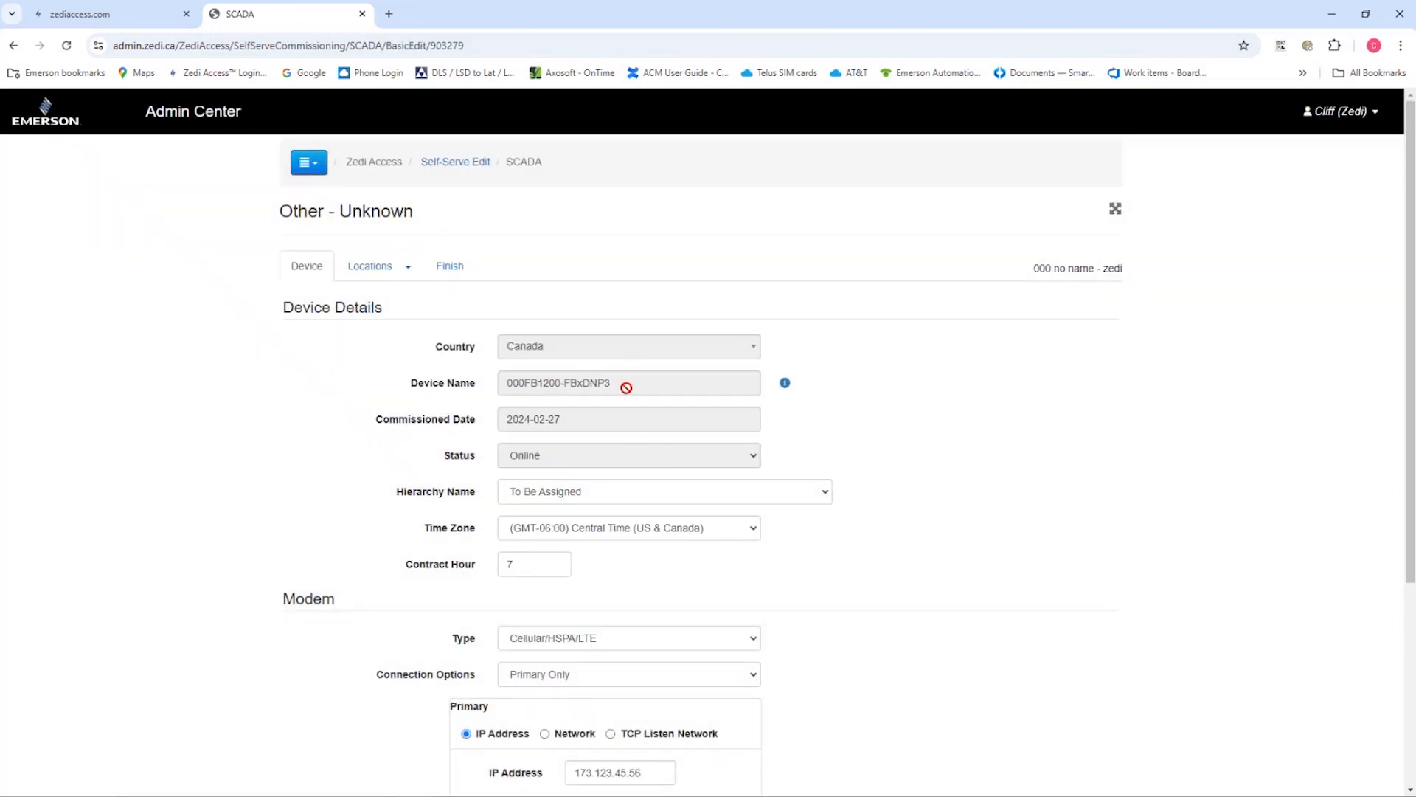
# Review the device settings and assign the device to the 000 no name hierarchy
pyautogui.scroll(-3, 693, 576)
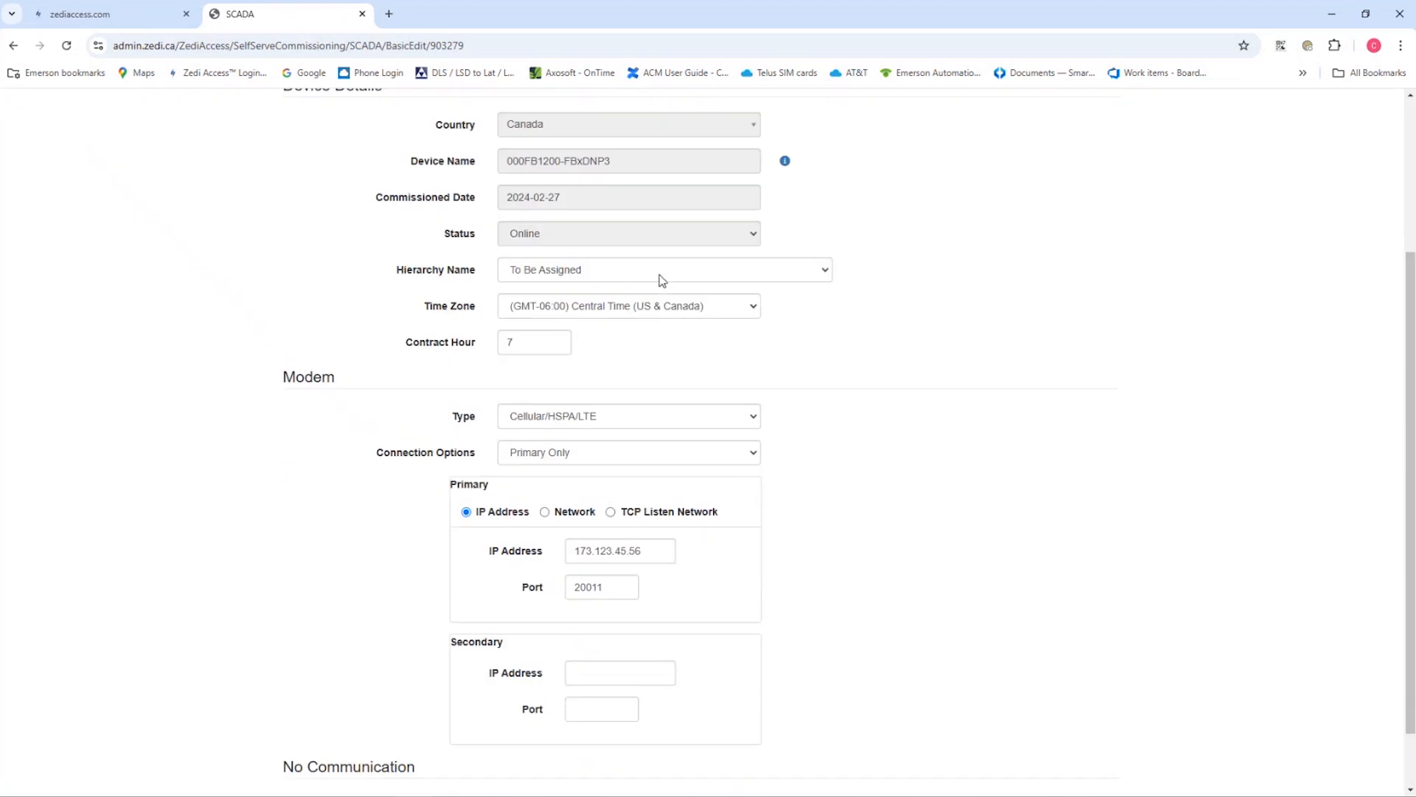
pyautogui.scroll(-1, 654, 568)
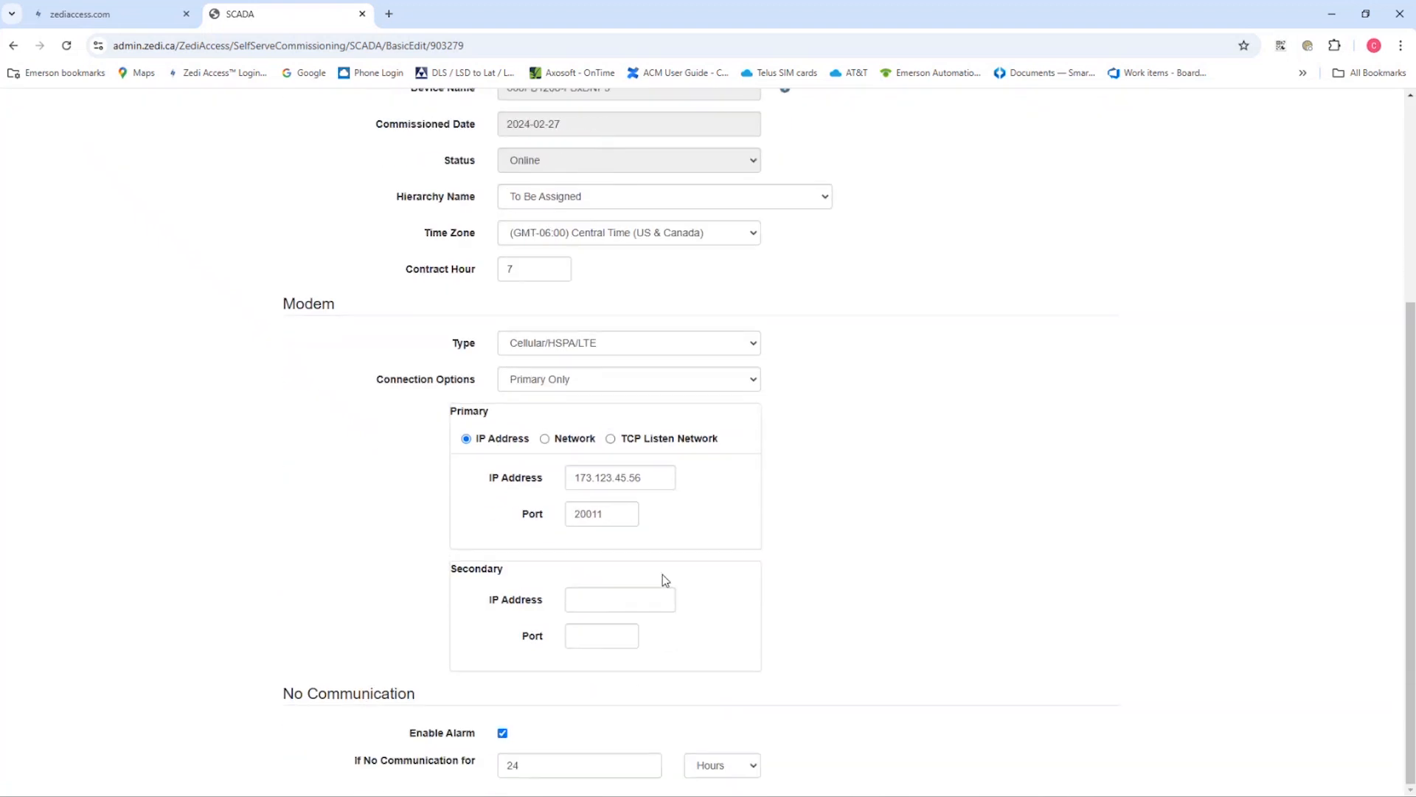
pyautogui.scroll(2, 670, 565)
pyautogui.scroll(2, 672, 569)
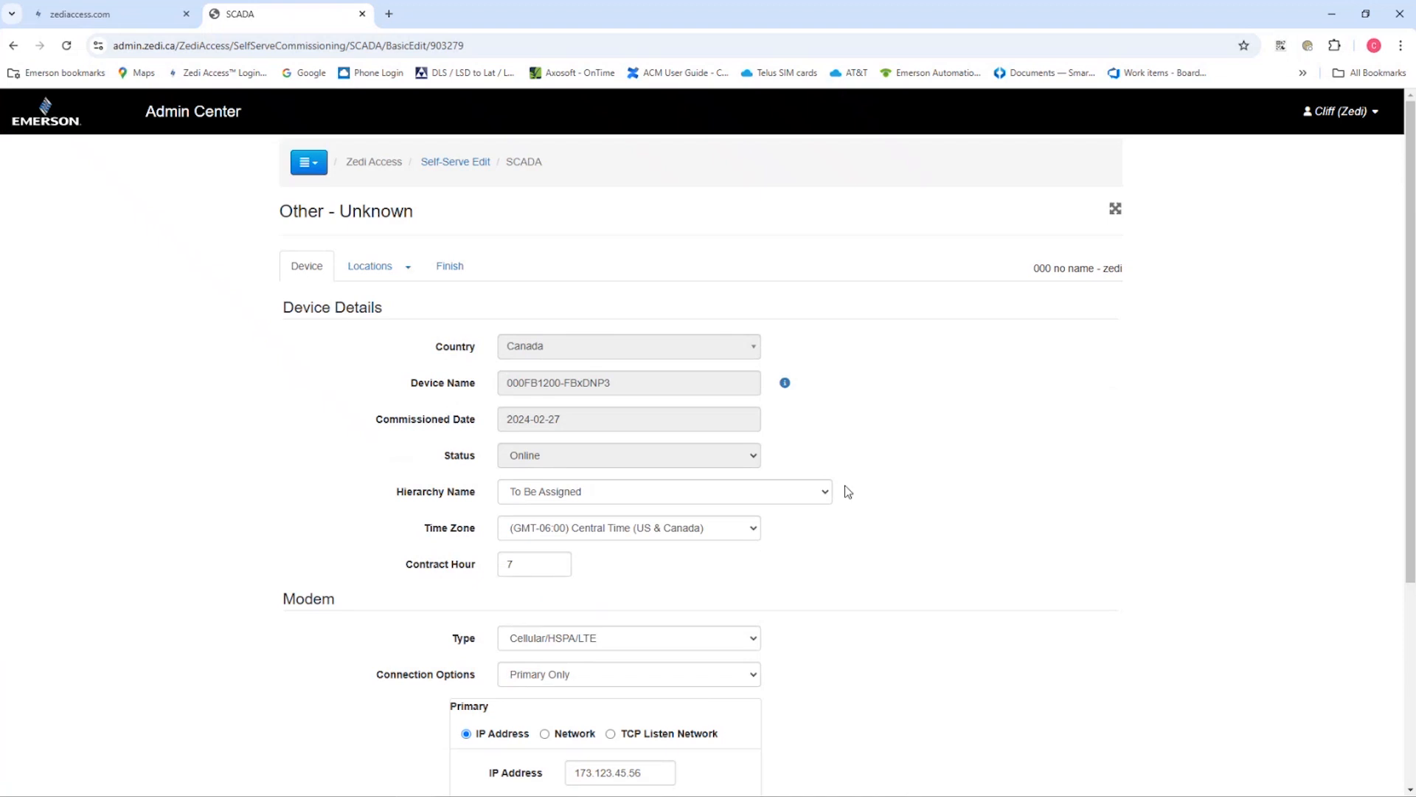
pyautogui.click(826, 492)
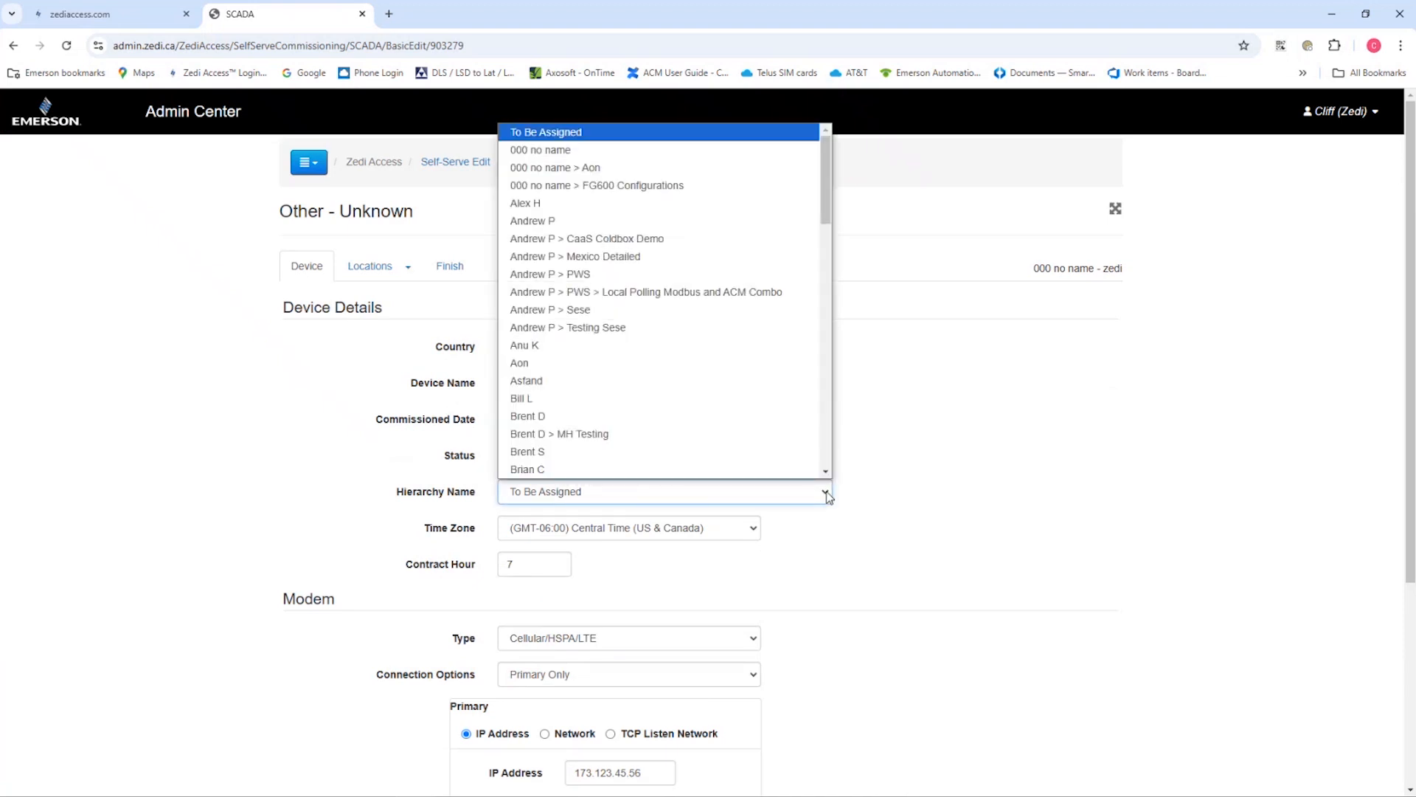
pyautogui.click(589, 151)
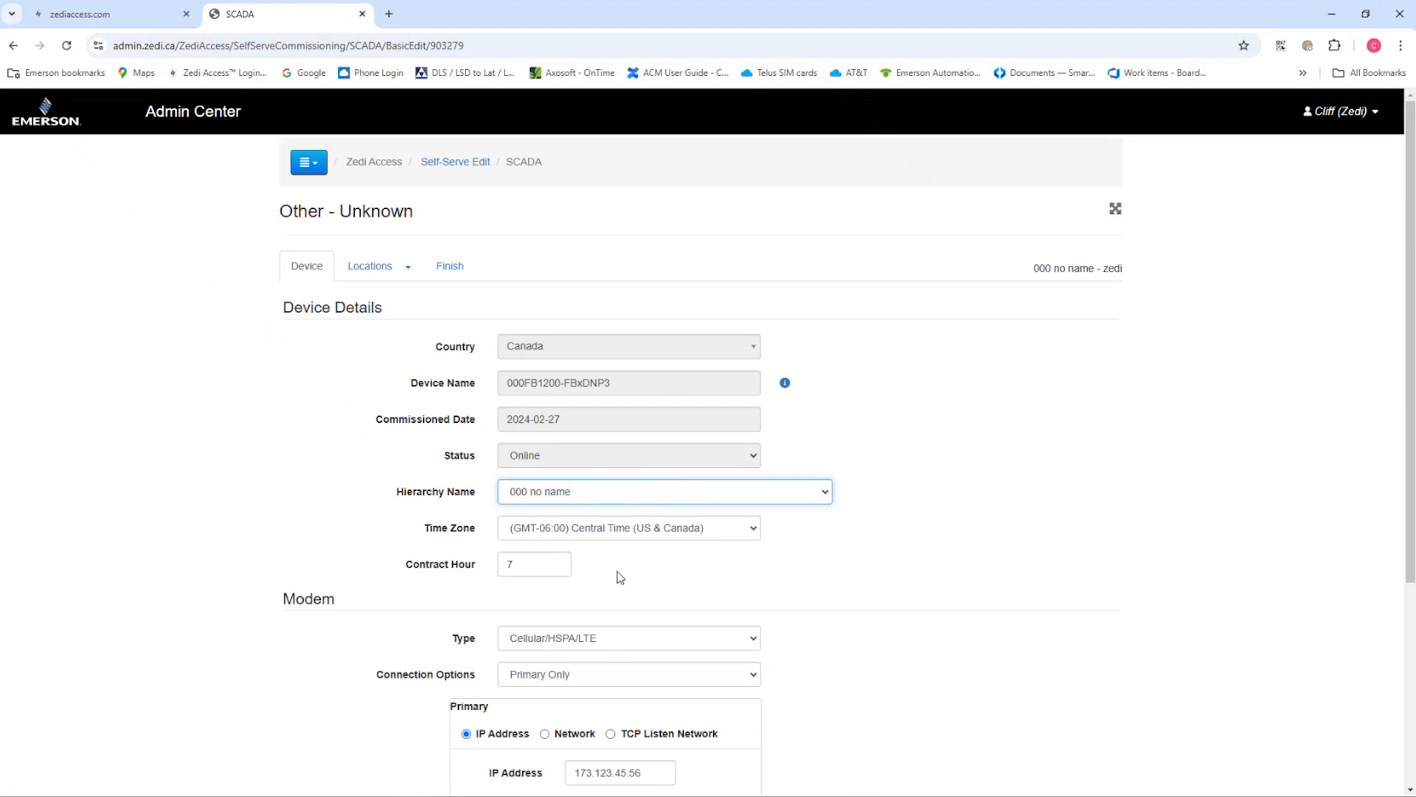
# Set the device's time zone to (GMT-07:00) Mountain Time (US & Canada) and its contract hour to 8
pyautogui.click(754, 532)
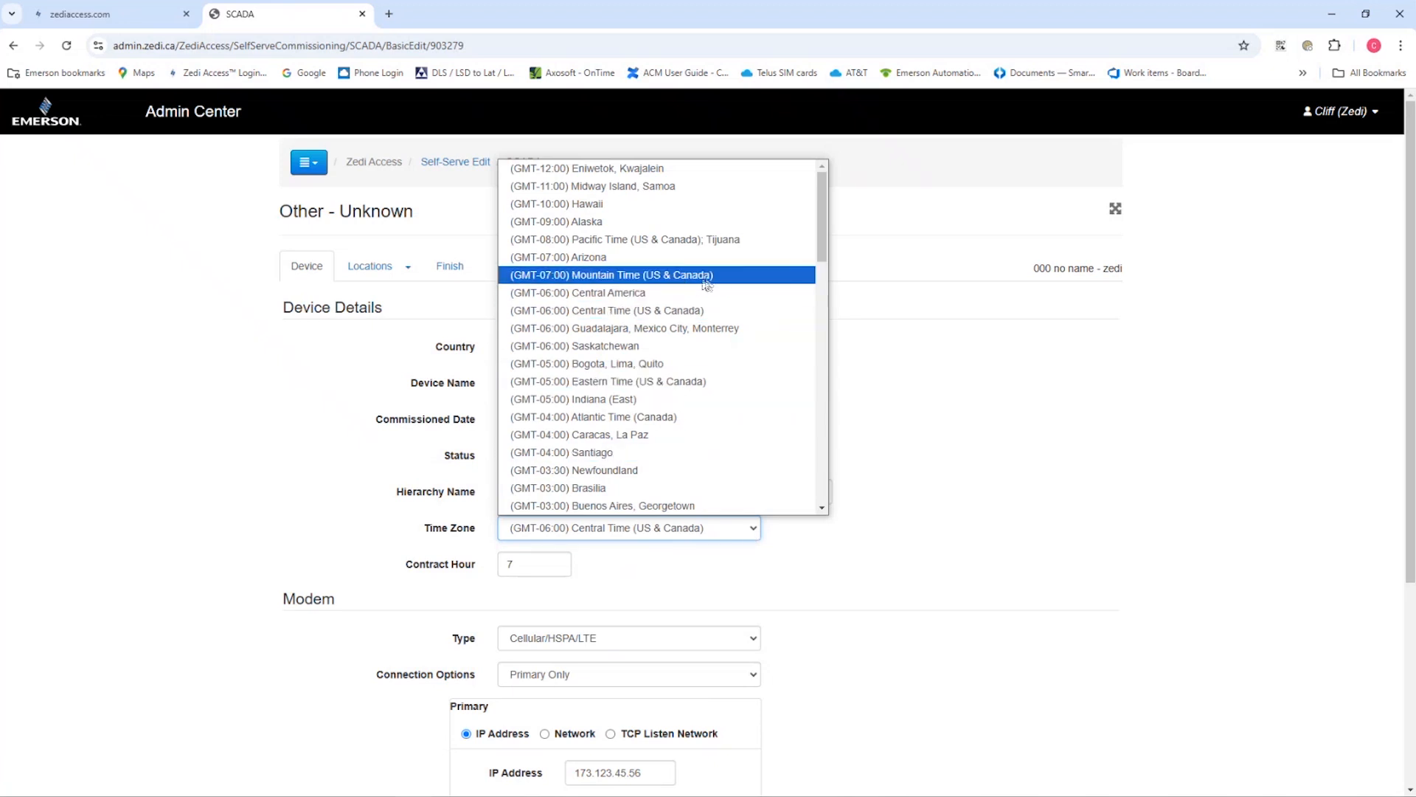
pyautogui.click(710, 277)
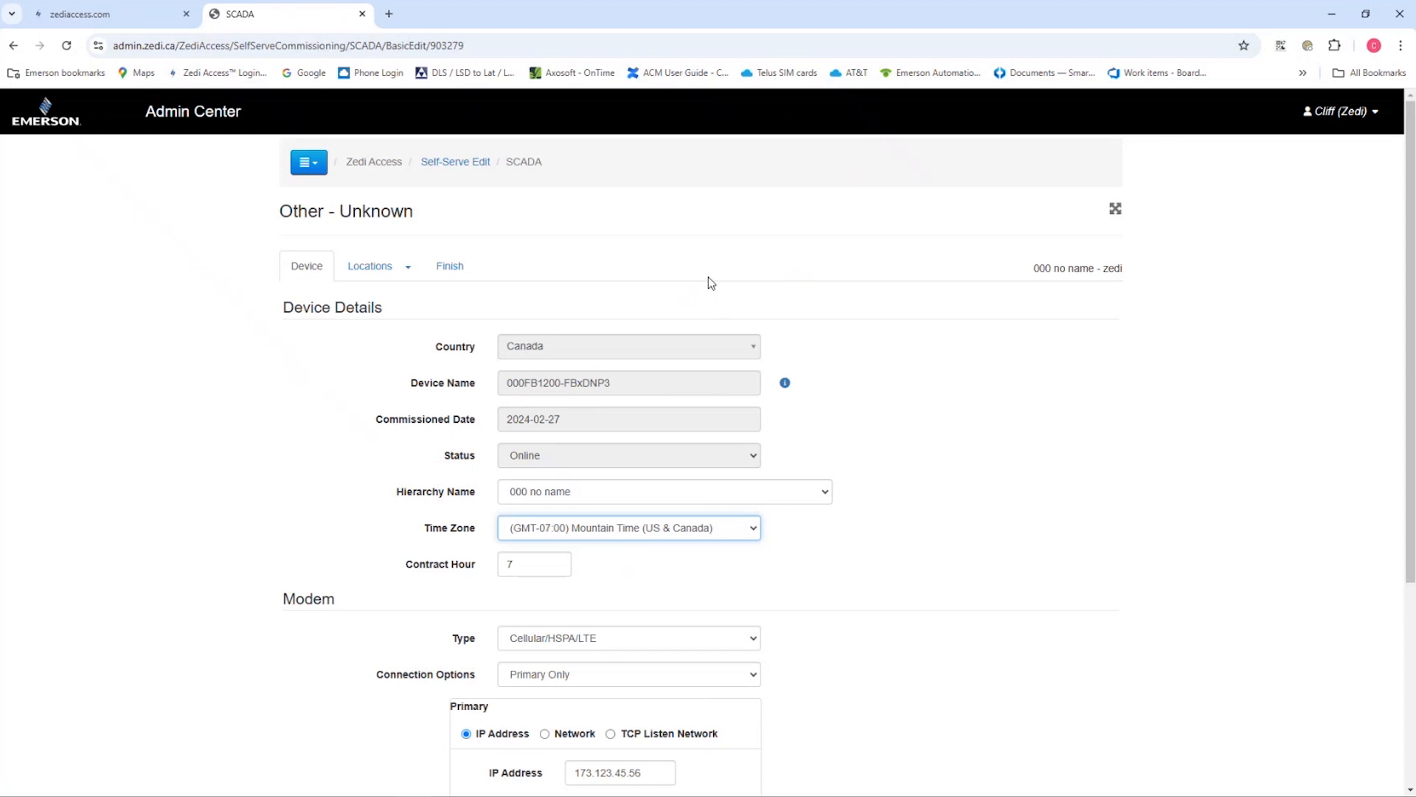
pyautogui.click(534, 562)
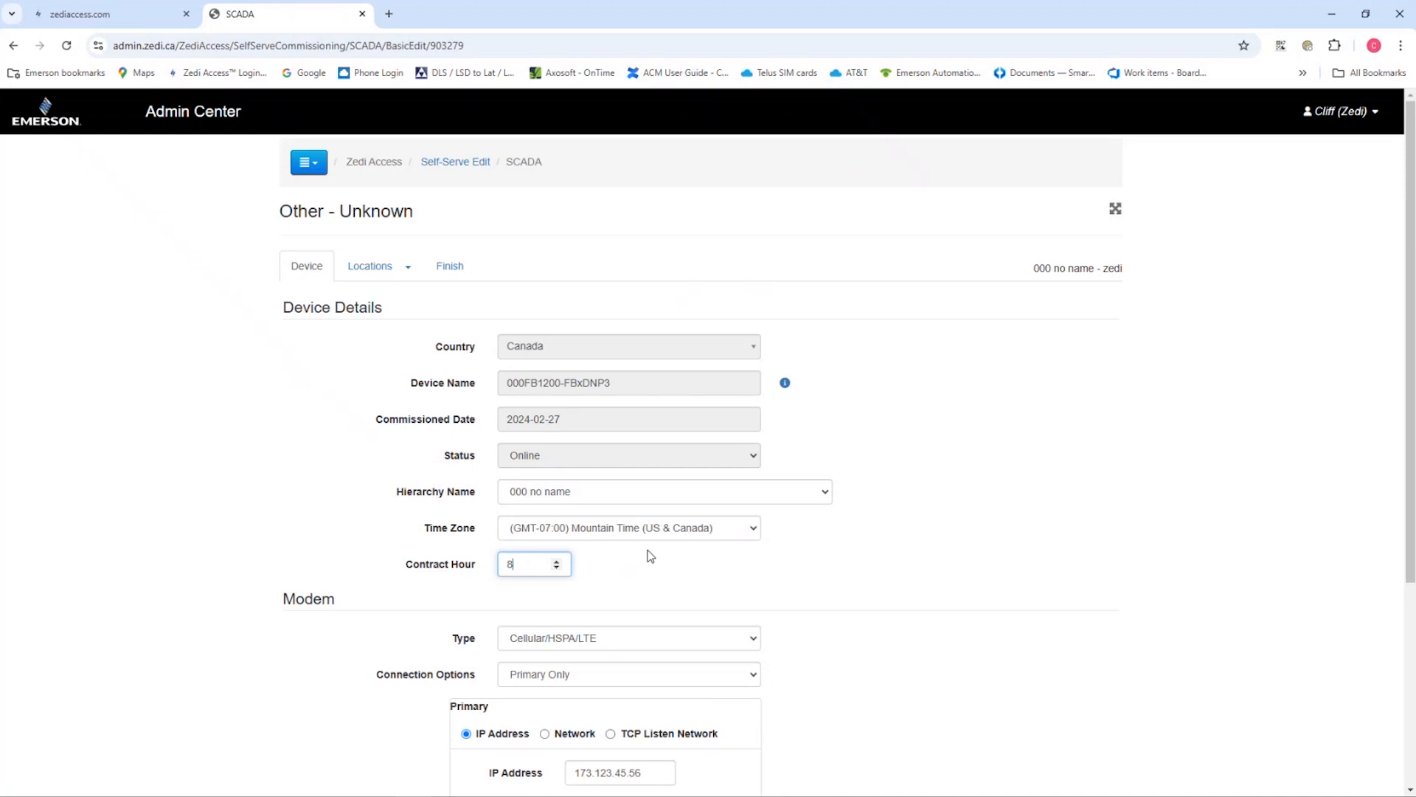
pyautogui.click(694, 580)
# Change the modem's primary IP address to 10.200.14.11
pyautogui.scroll(-2, 1006, 655)
pyautogui.moveTo(574, 625); pyautogui.dragTo(637, 625)
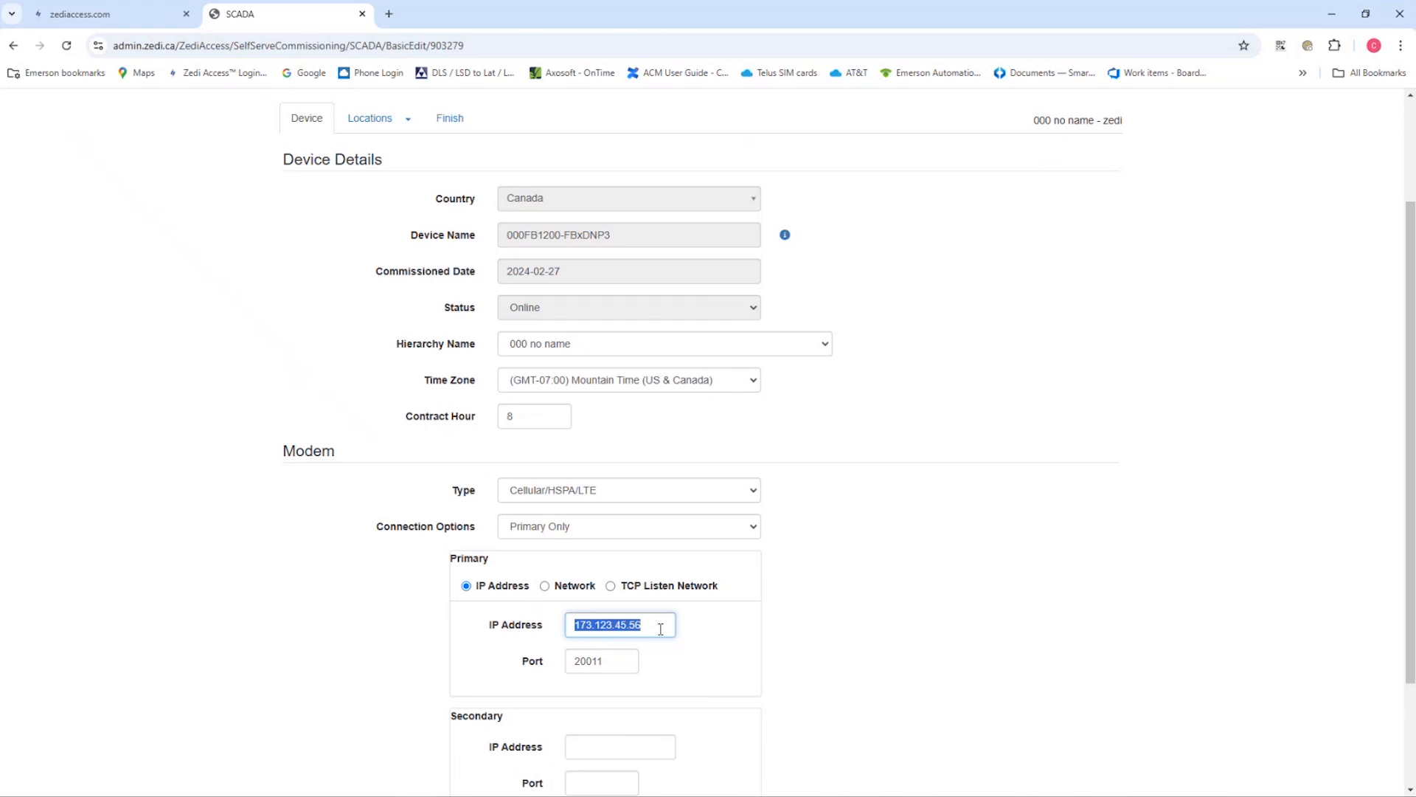
pyautogui.write('10.200.14.11')
pyautogui.click(869, 602)
pyautogui.scroll(-2, 858, 603)
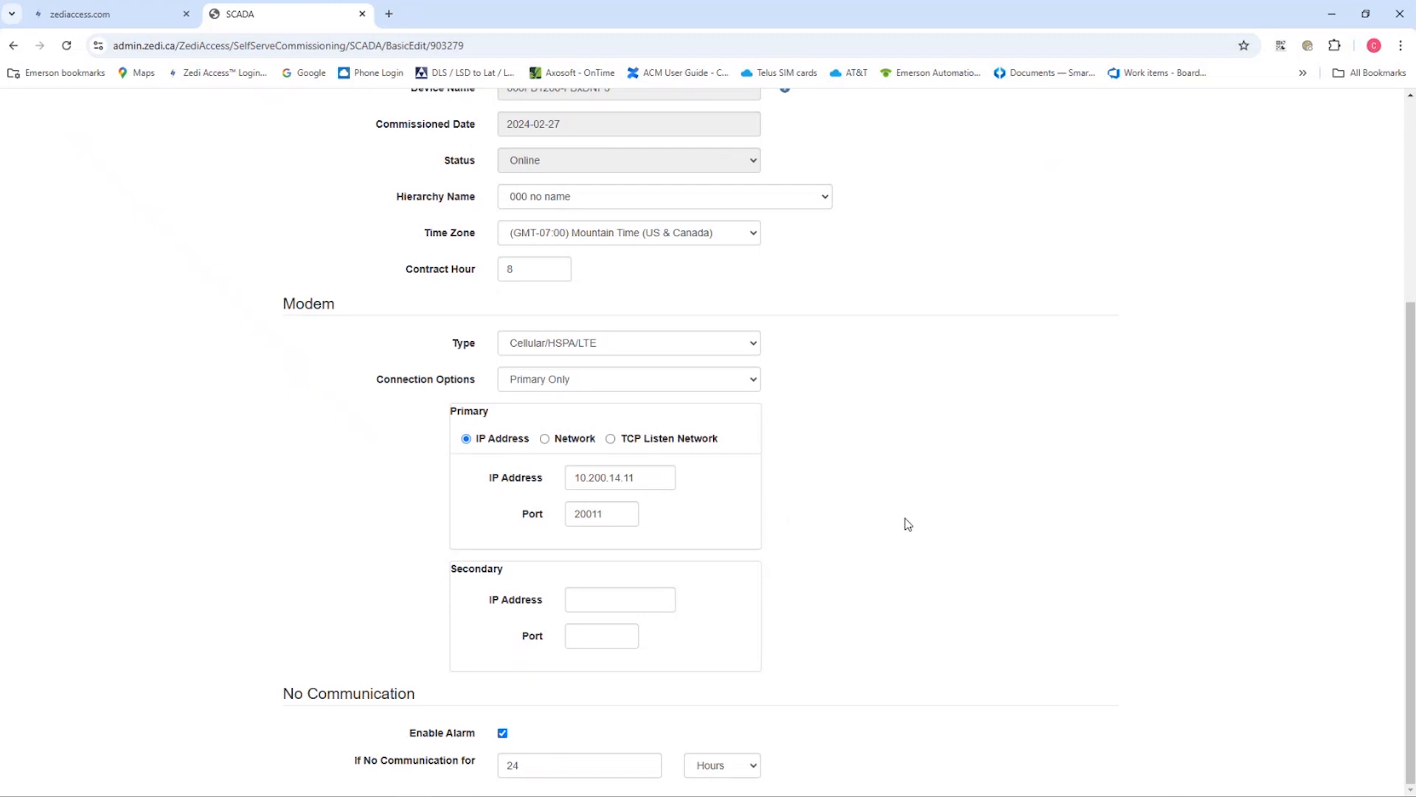
pyautogui.scroll(1, 909, 509)
pyautogui.scroll(-1, 911, 503)
# Open the device's Test Site location and set its latitude to 53.5461 and longitude to -113.4937
pyautogui.scroll(5, 847, 500)
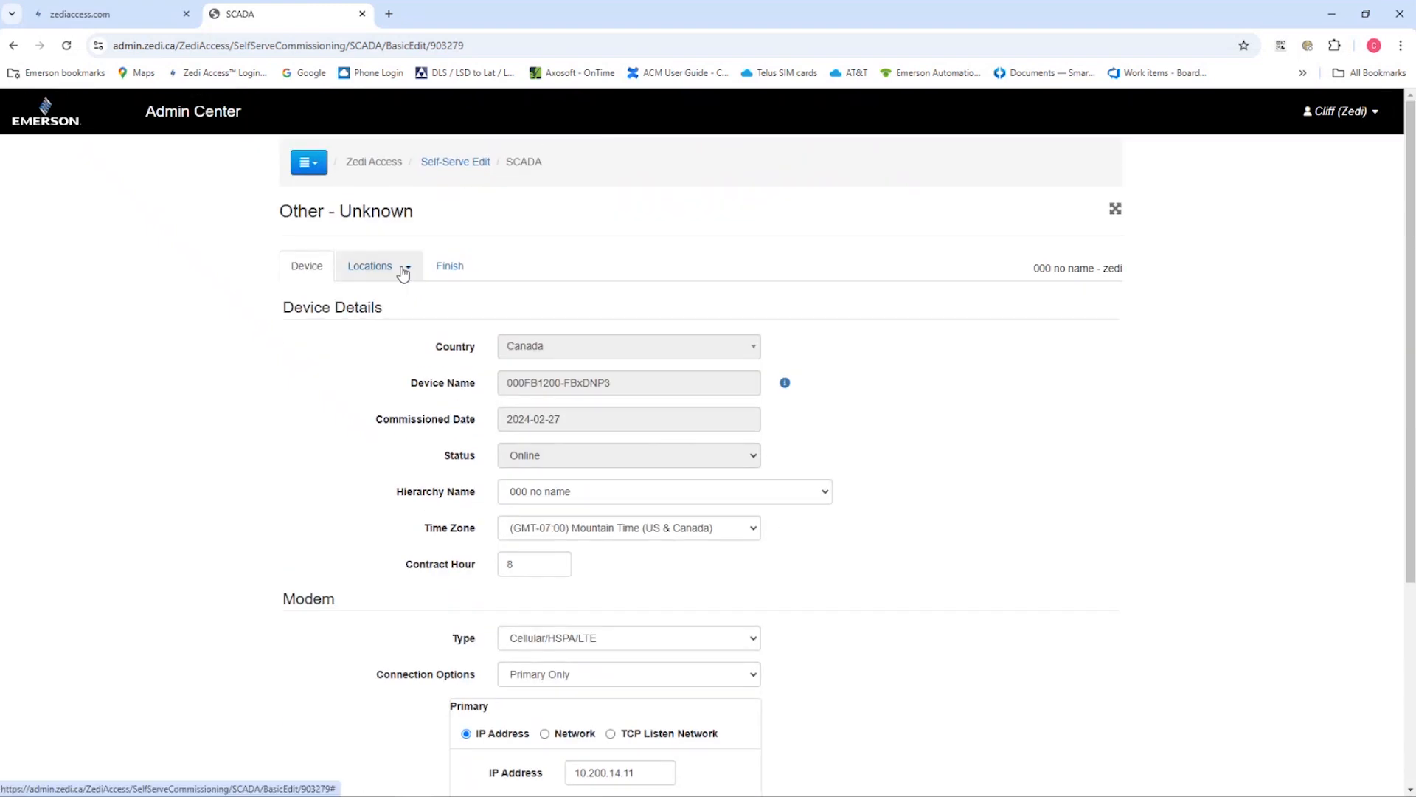
pyautogui.click(403, 273)
pyautogui.click(397, 307)
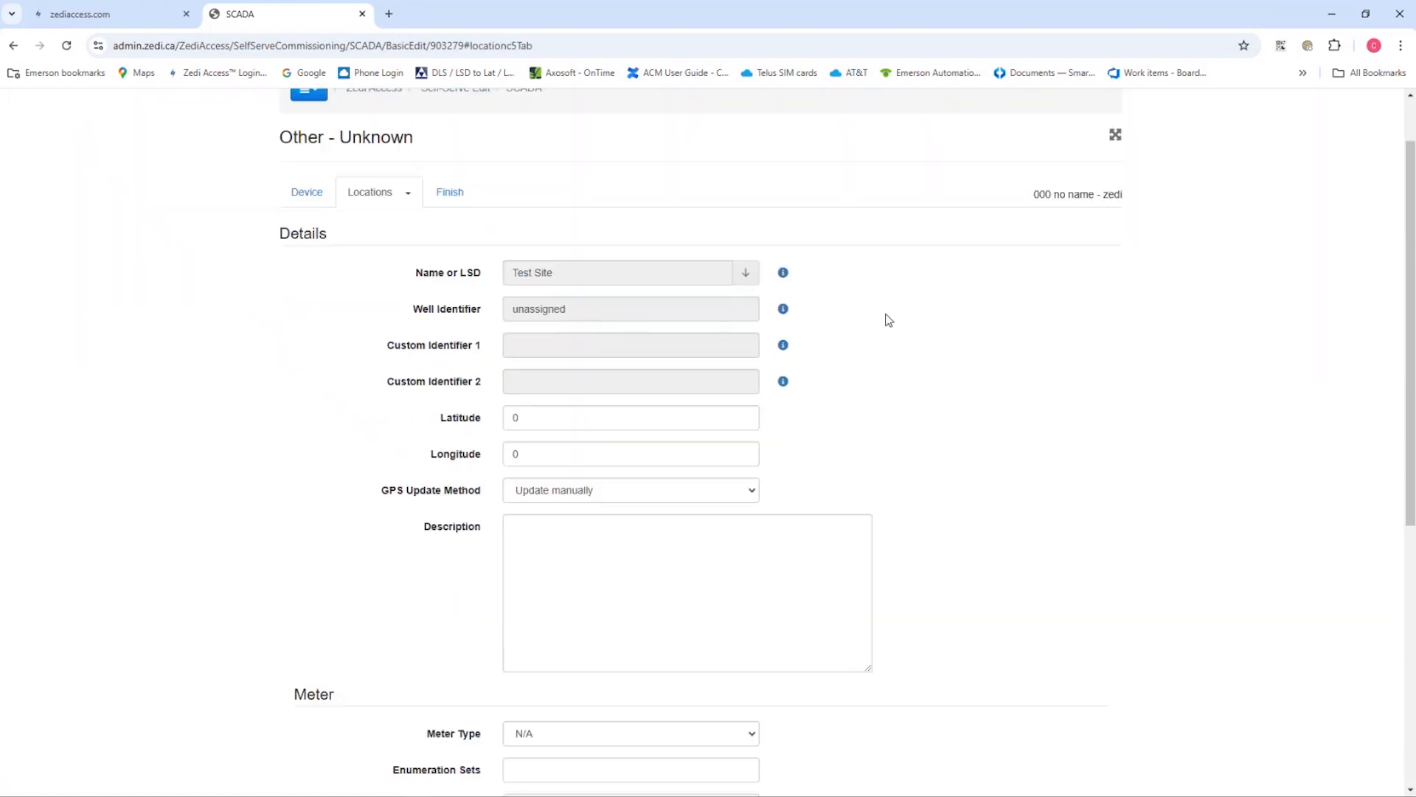
pyautogui.scroll(-1, 889, 319)
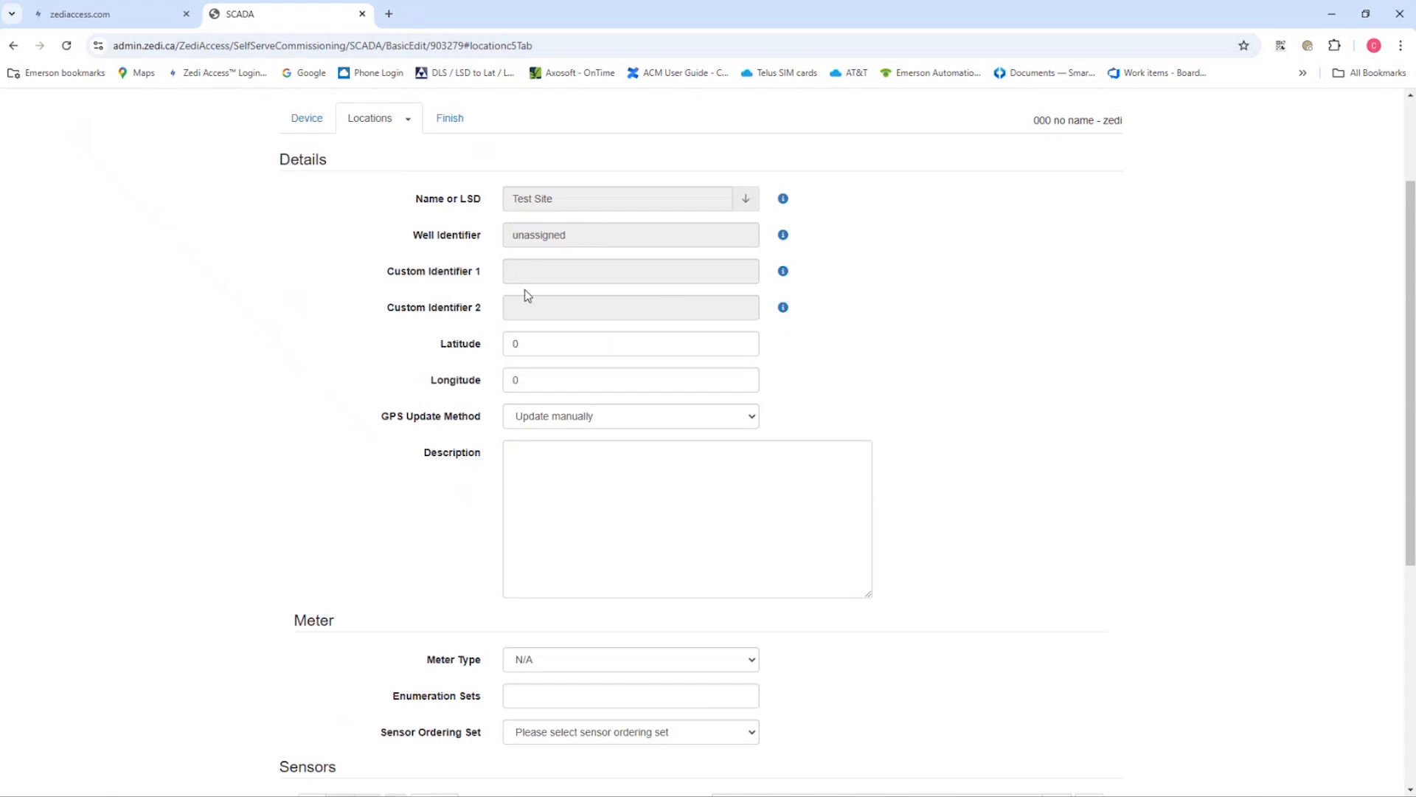
pyautogui.click(592, 348)
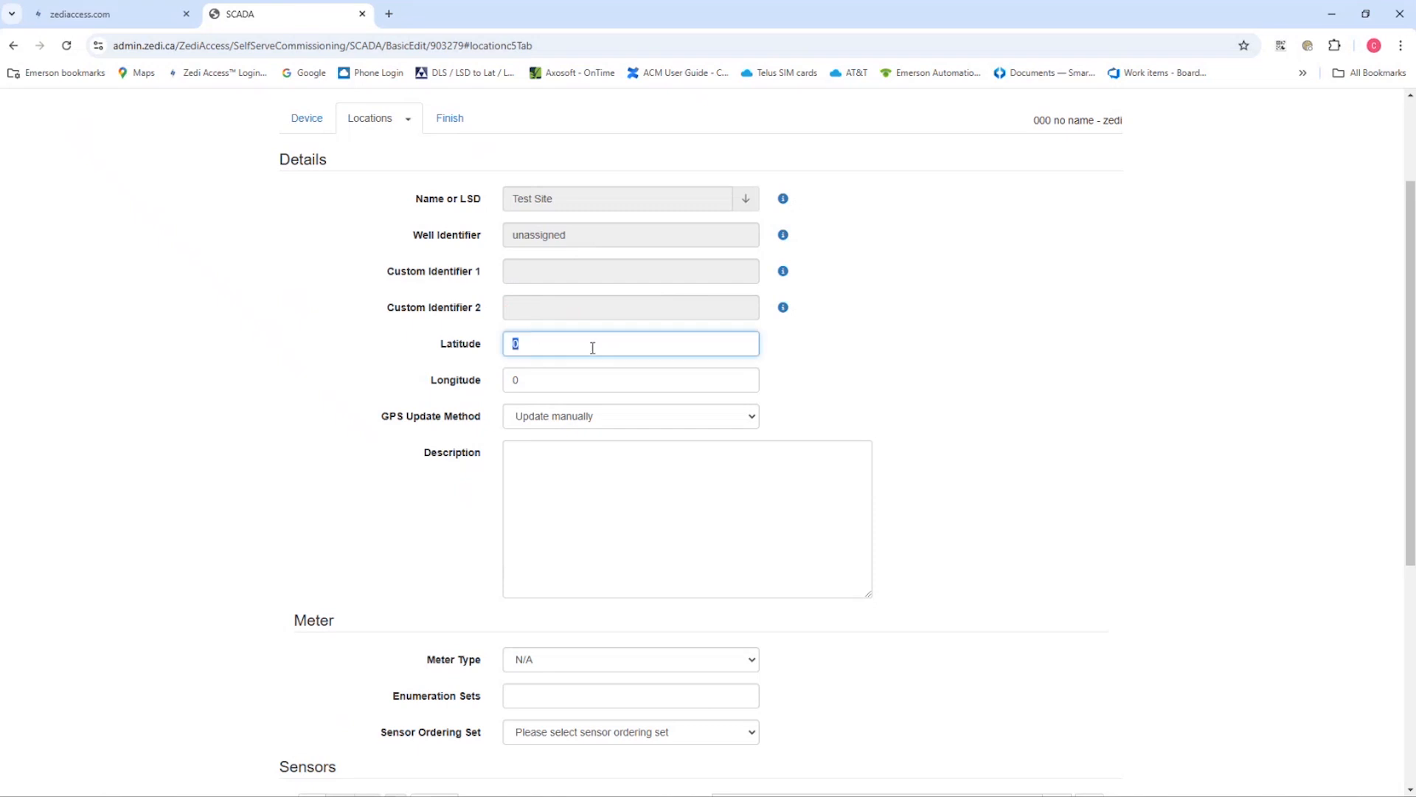
pyautogui.hotkey('ctrl', 'v')
pyautogui.click(570, 380)
pyautogui.hotkey('ctrl', 'v')
pyautogui.write('-')
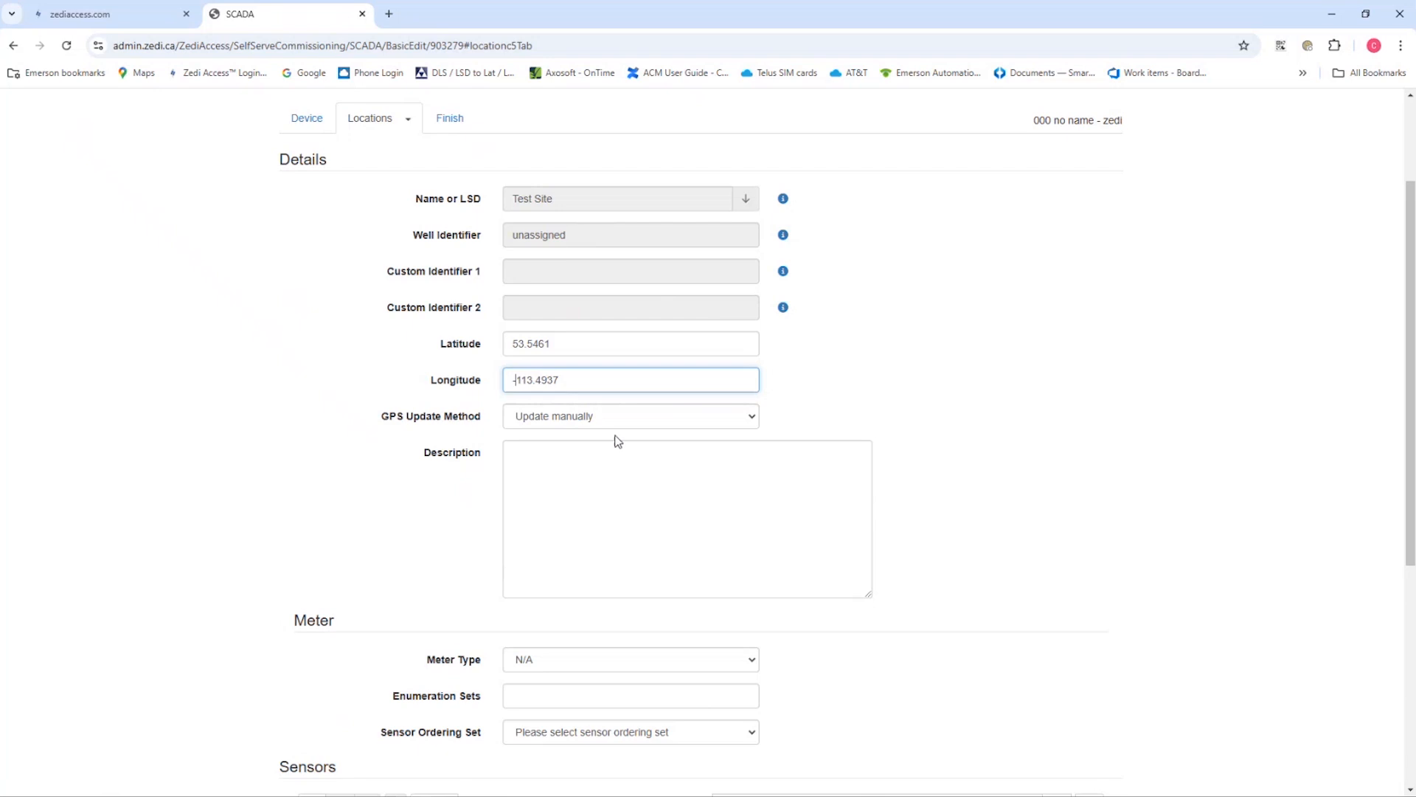
pyautogui.click(586, 498)
# Set the location's meter type to Well Head EFM
pyautogui.scroll(-1, 586, 498)
pyautogui.scroll(-1, 585, 498)
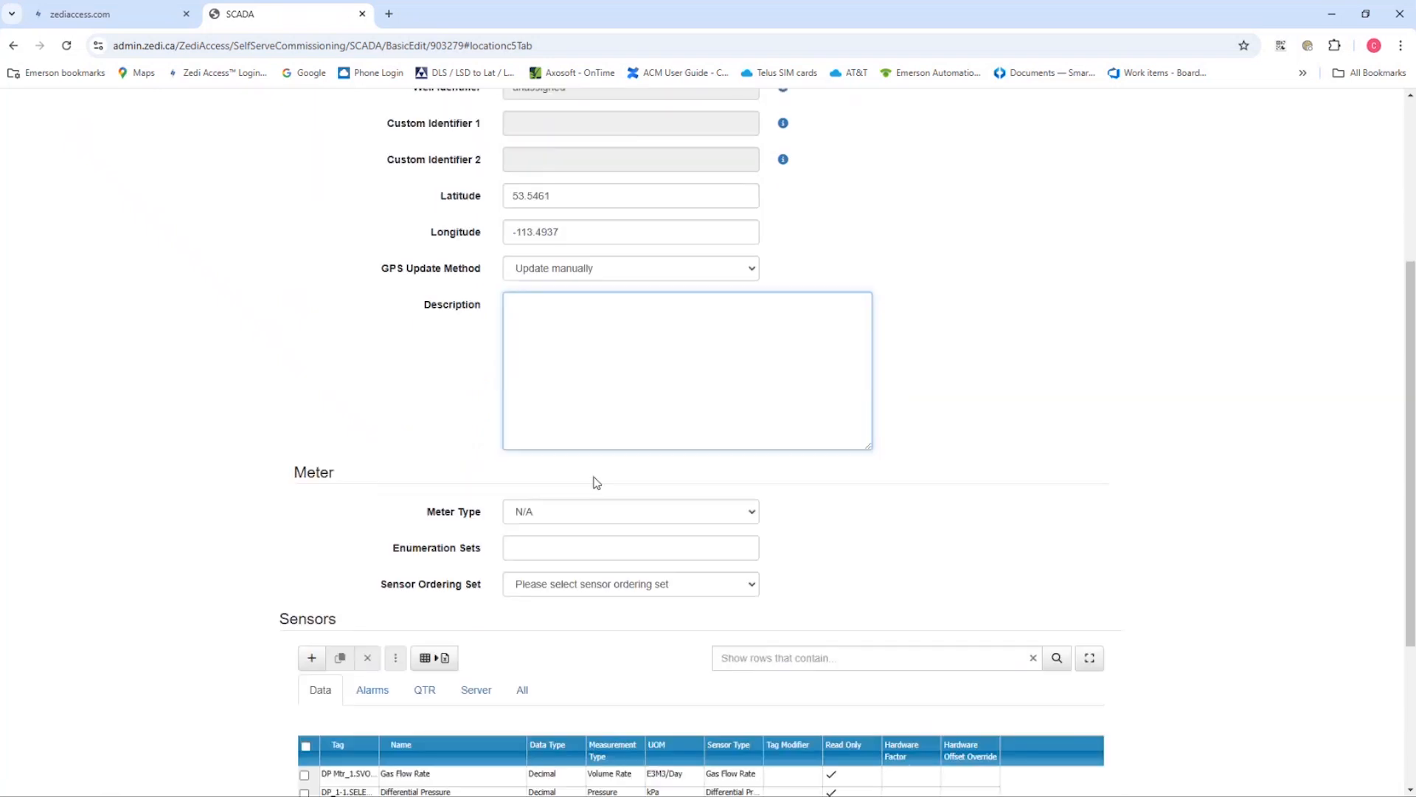
pyautogui.click(576, 517)
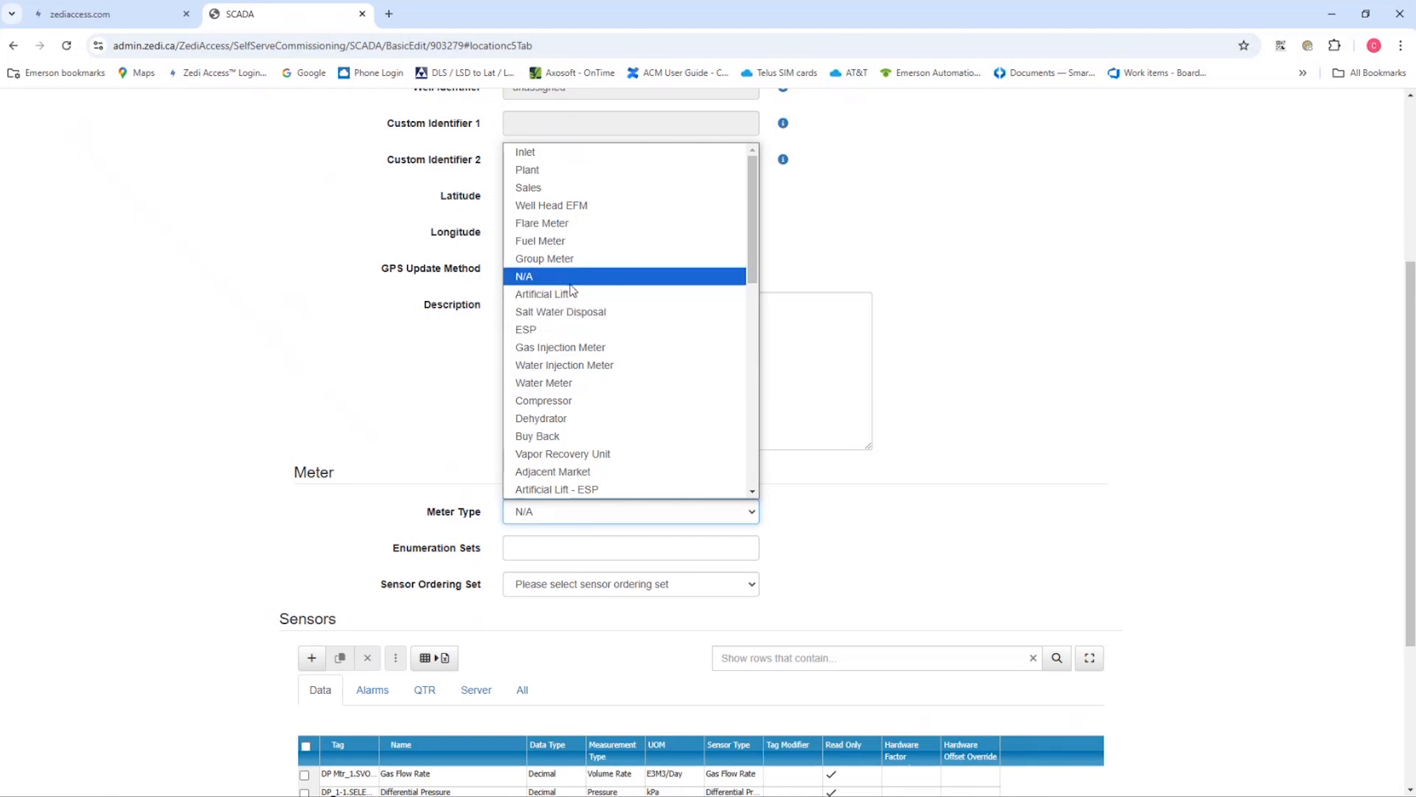
pyautogui.click(592, 212)
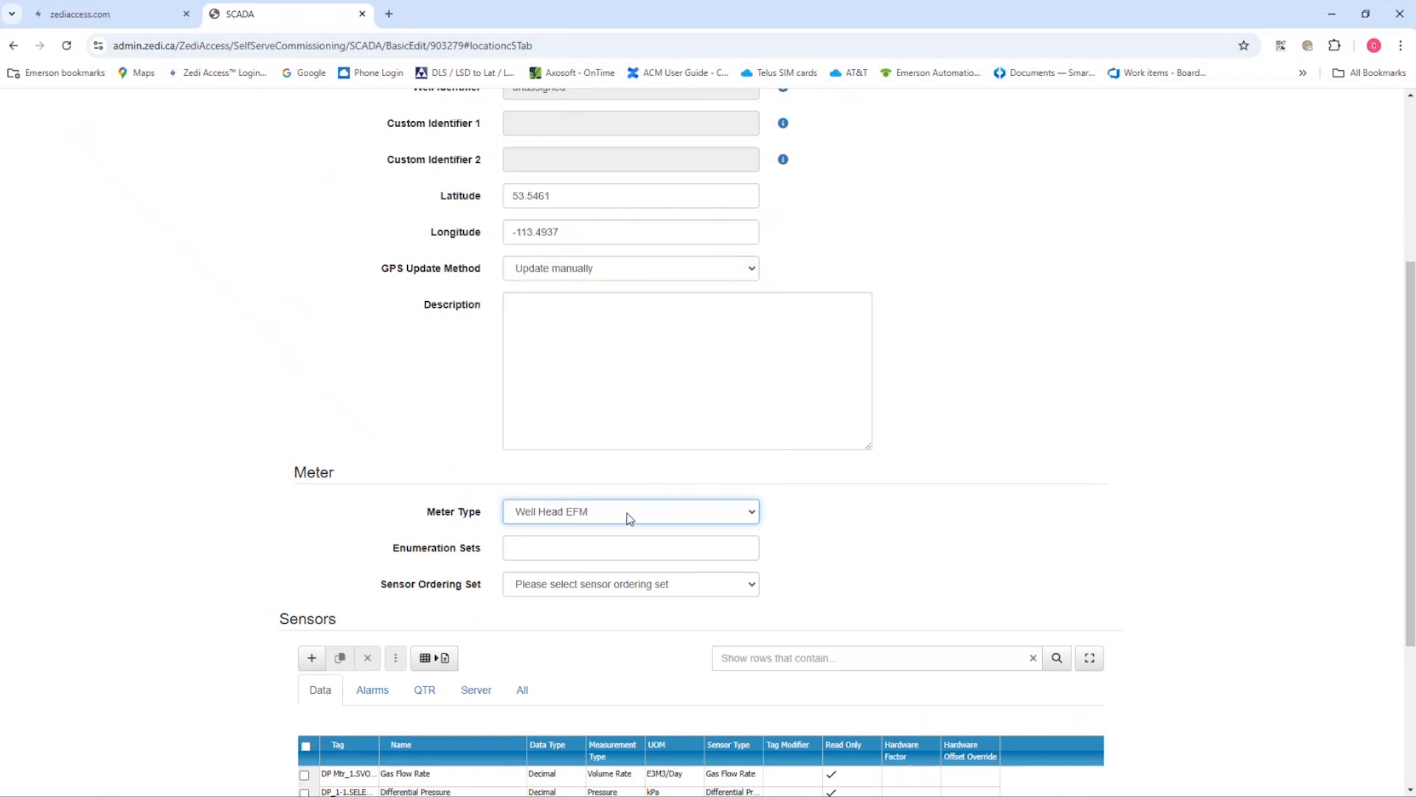
# Look through the enumeration sets available for the location without selecting one
pyautogui.click(596, 550)
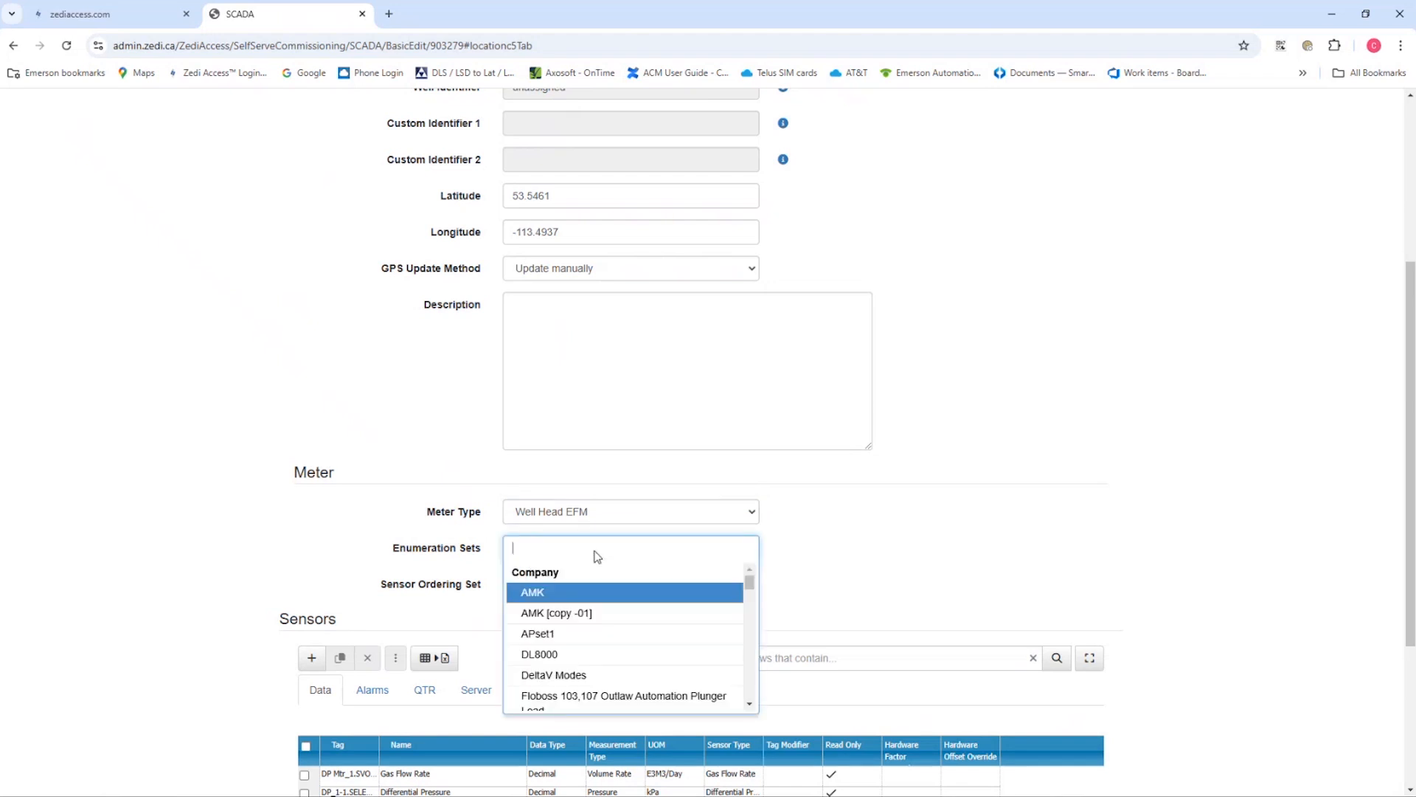
pyautogui.scroll(-2, 594, 585)
pyautogui.scroll(1, 633, 563)
pyautogui.click(859, 502)
# Set the location's sensor ordering set to Basic EFM
pyautogui.click(646, 584)
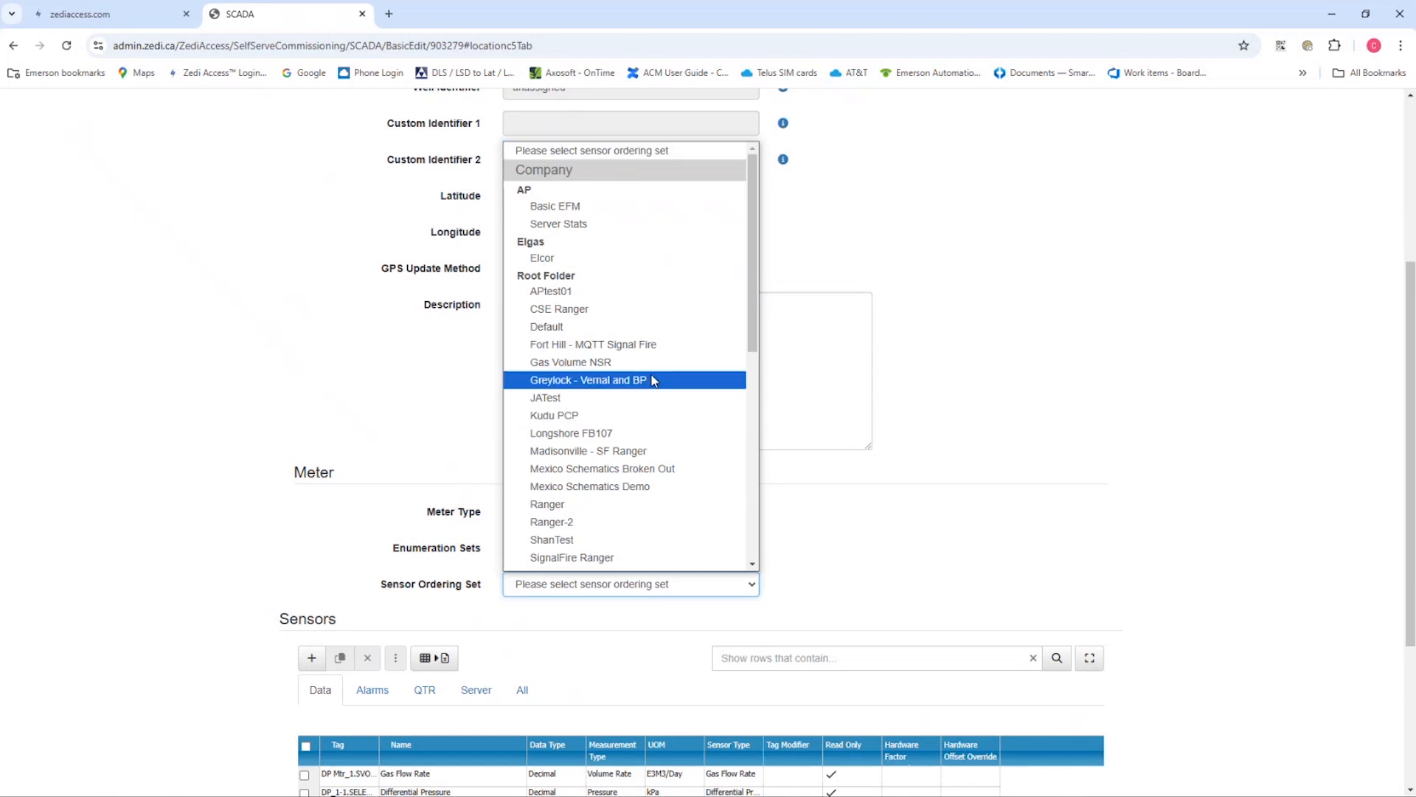
pyautogui.click(573, 207)
pyautogui.scroll(-1, 610, 531)
pyautogui.click(632, 516)
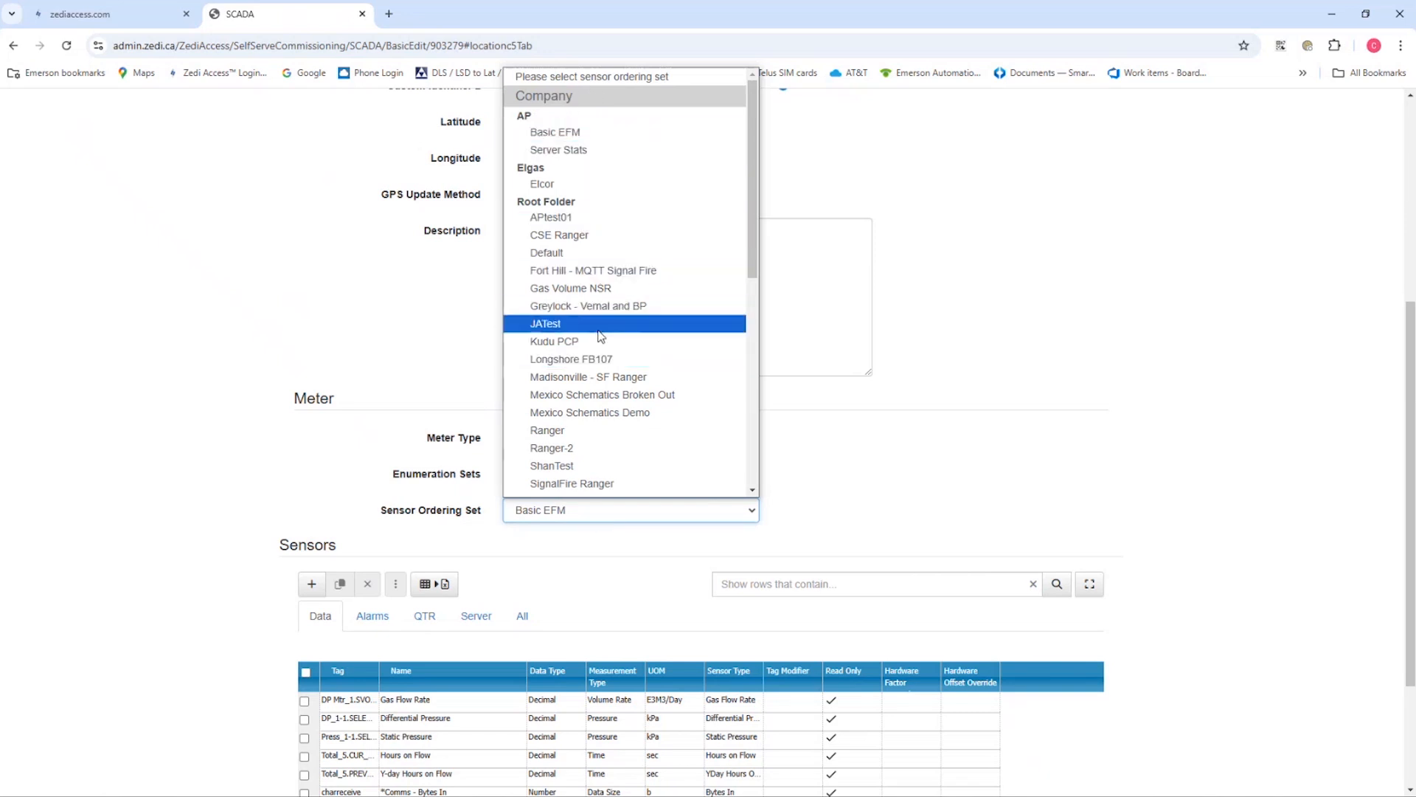
pyautogui.click(737, 131)
# Add a sensor with the tag PI_1-5.Todays_Total and name it Condensate Volume, widening the tag column to show the full tags
pyautogui.scroll(-3, 918, 446)
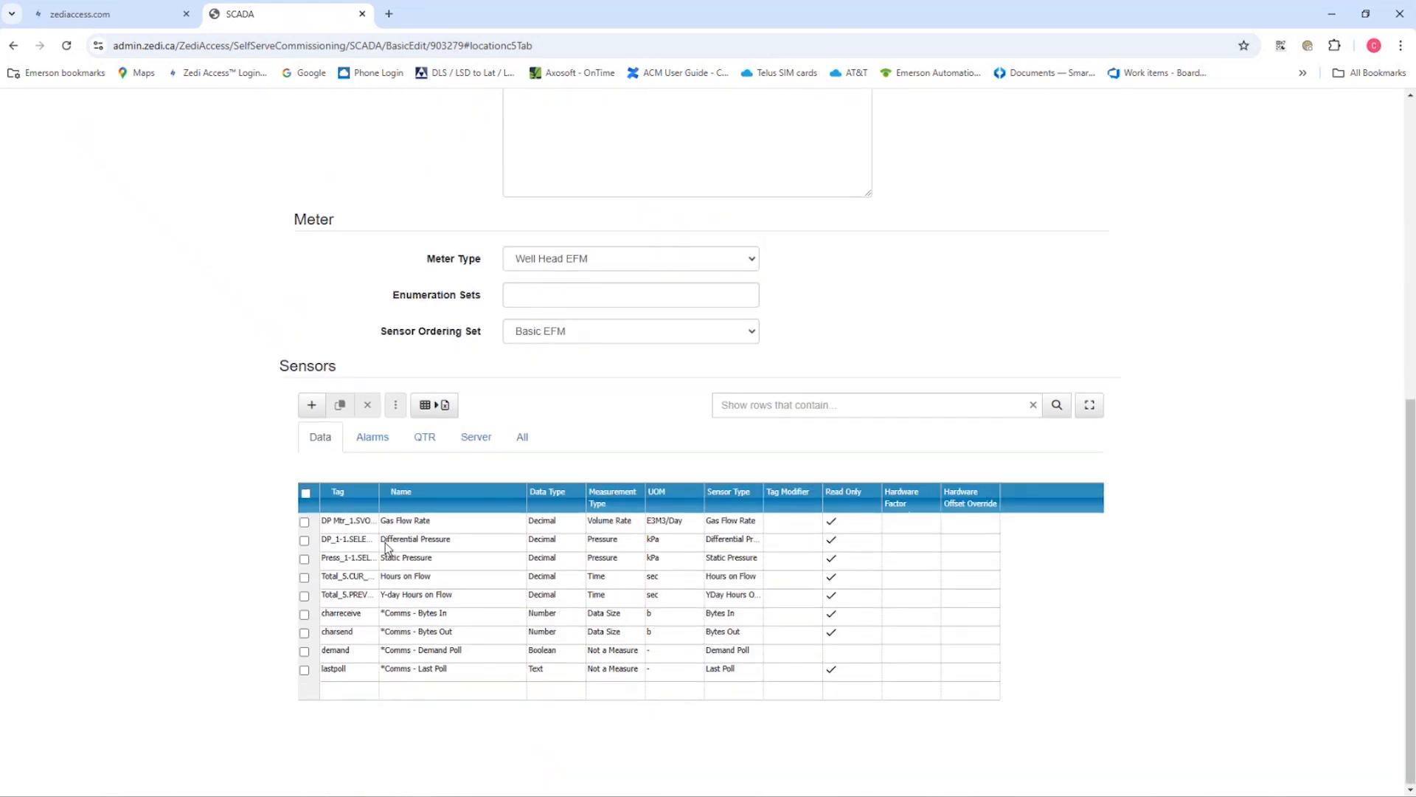
pyautogui.click(312, 405)
pyautogui.hotkey('ctrl', 'v')
pyautogui.click(403, 693)
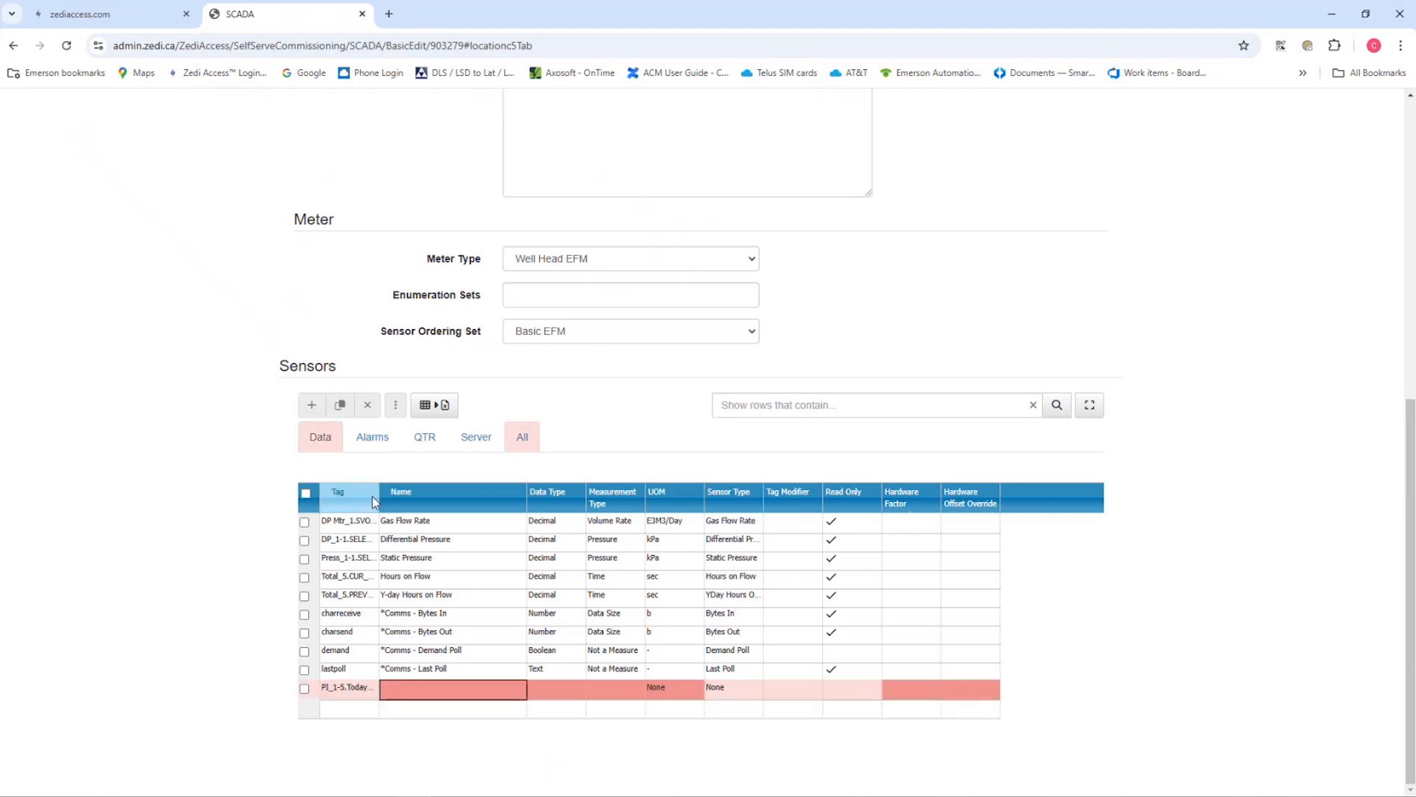
pyautogui.moveTo(372, 497); pyautogui.dragTo(414, 496)
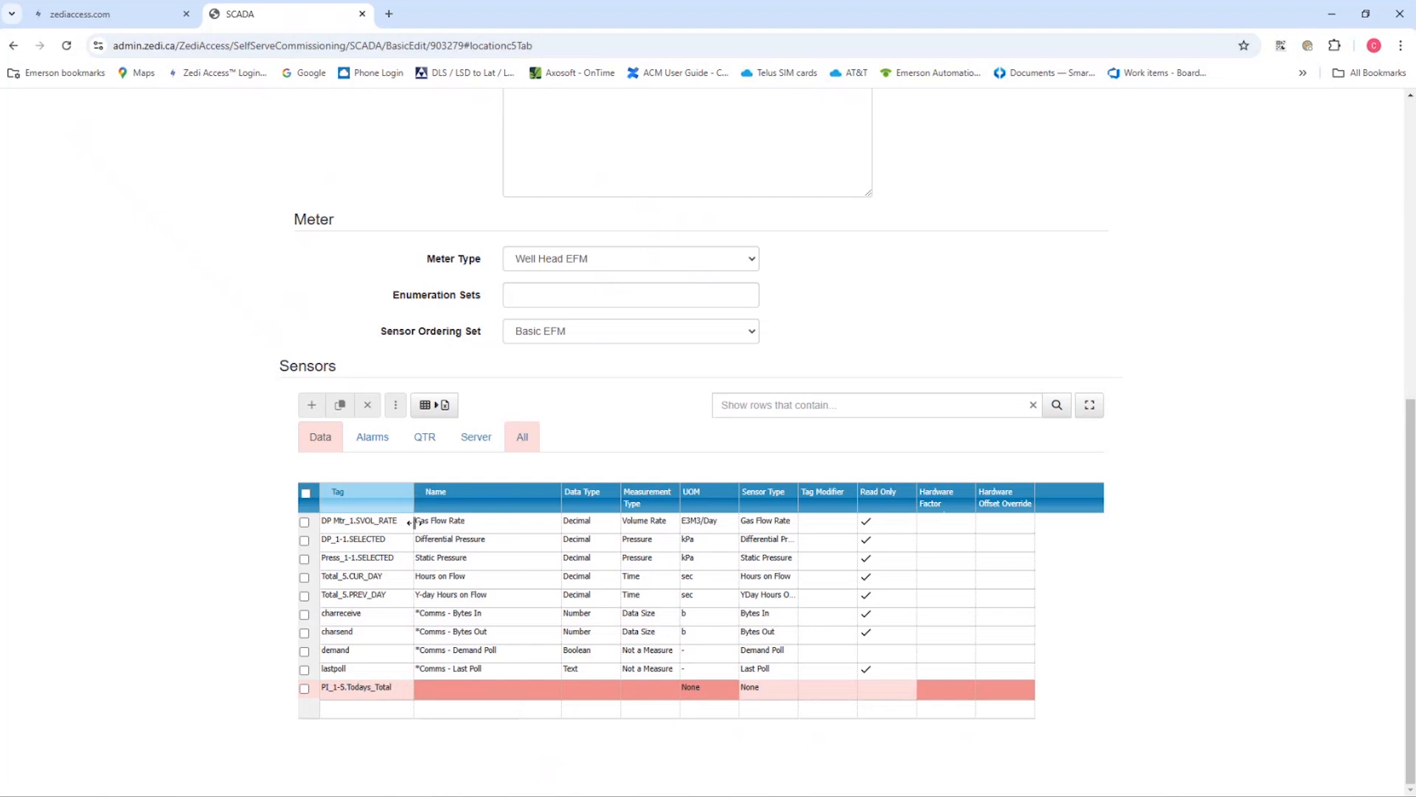
pyautogui.click(452, 689)
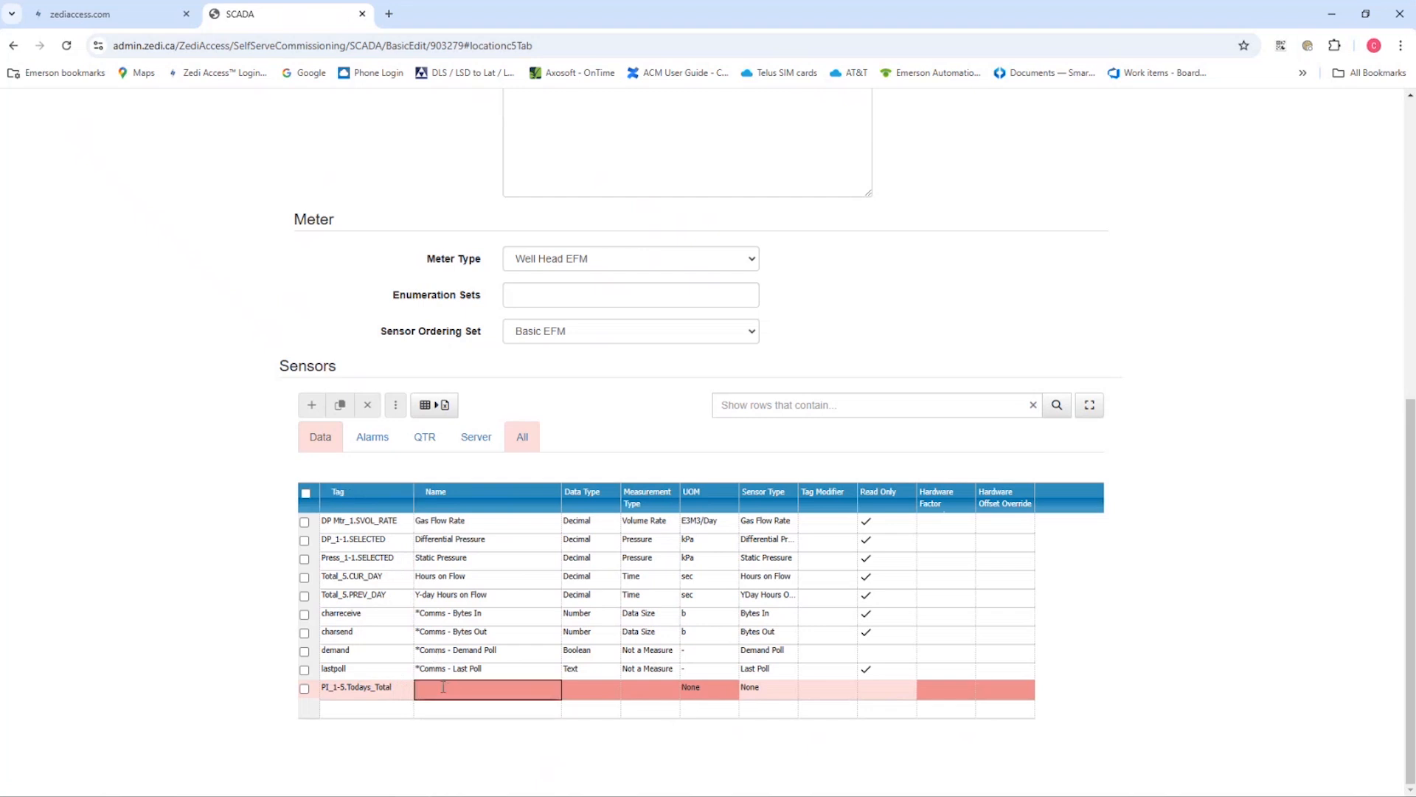
pyautogui.write('Condensate Volume')
# Give the Condensate Volume sensor the data type Decimal, measurement type Volume and unit m3
pyautogui.click(583, 692)
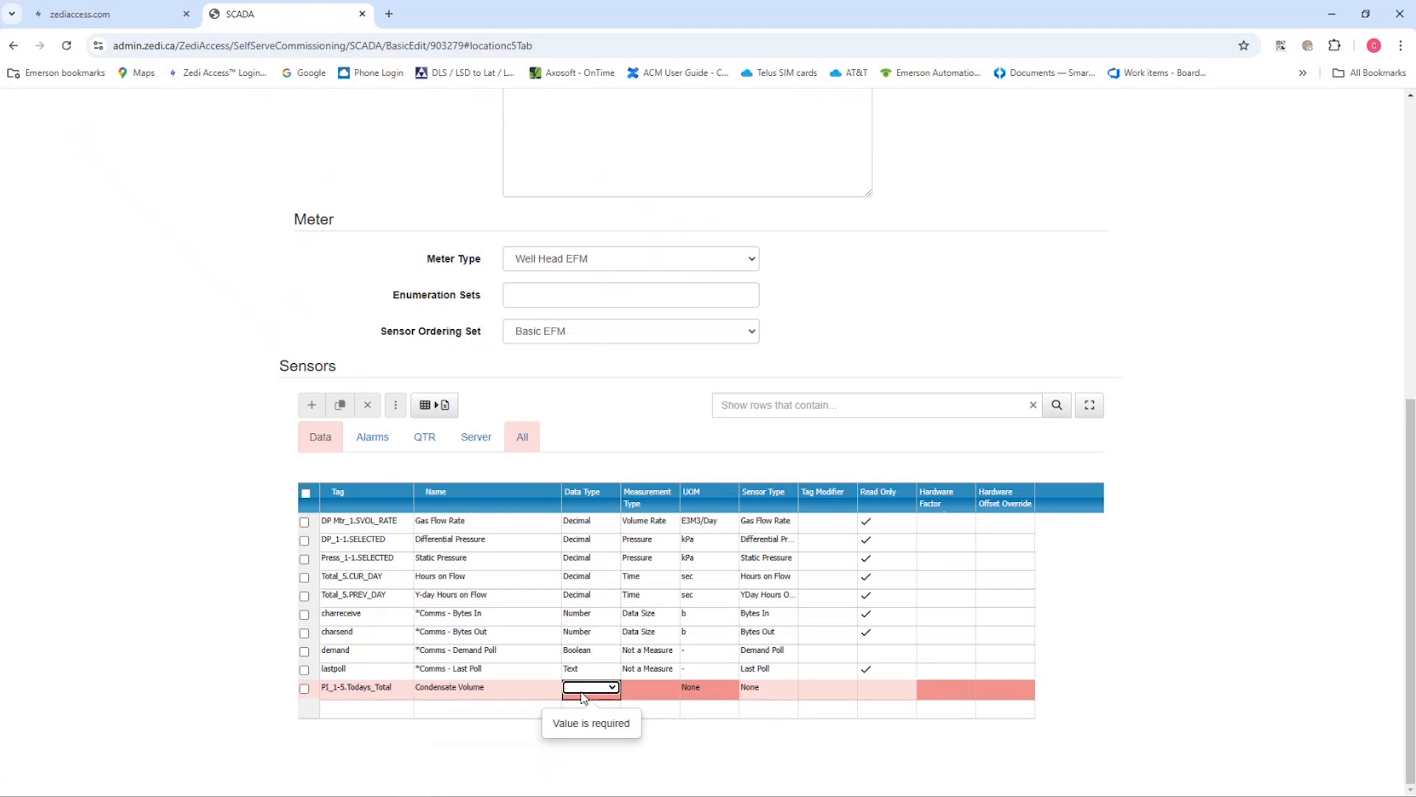
pyautogui.press('d')
pyautogui.press('d')
pyautogui.click(632, 691)
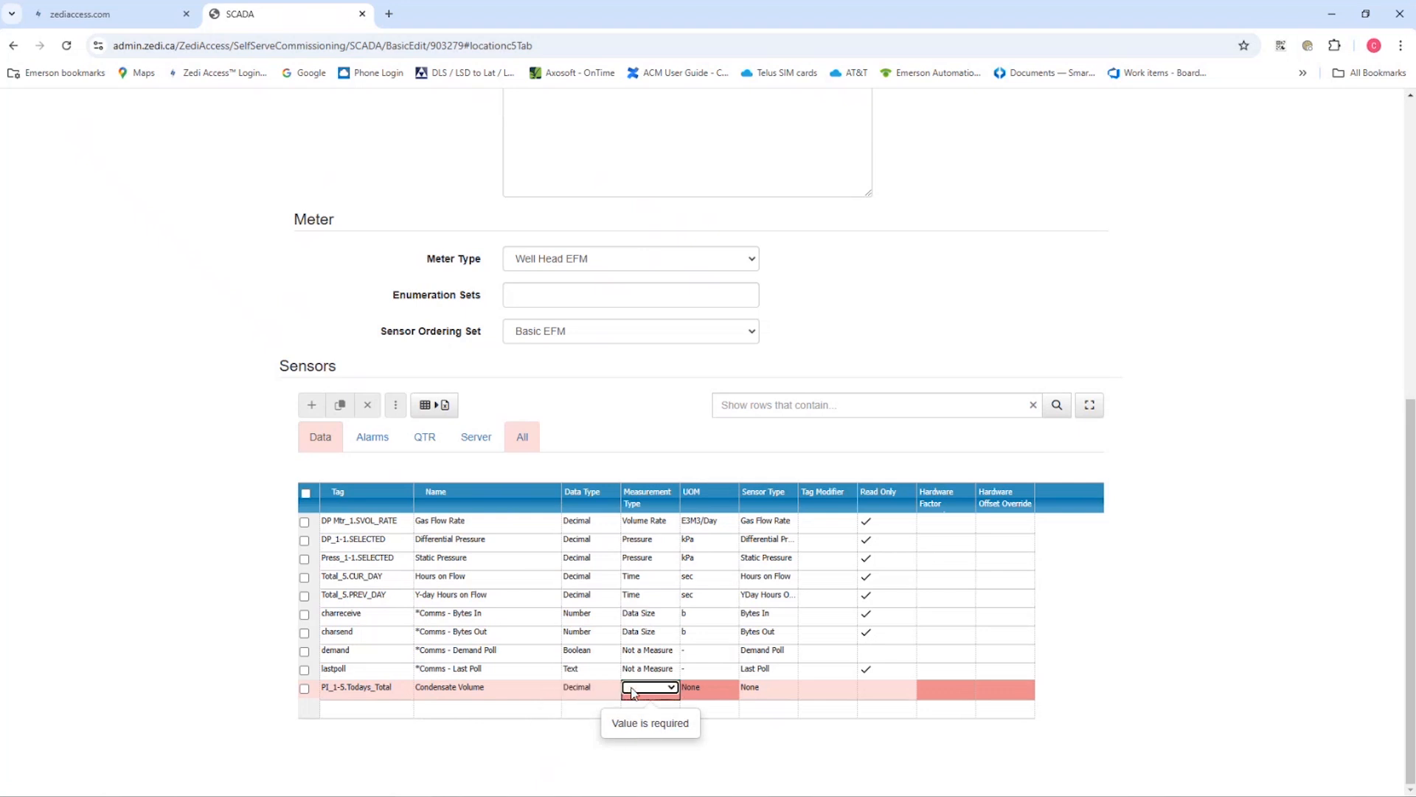
pyautogui.press('v')
pyautogui.press('Tab')
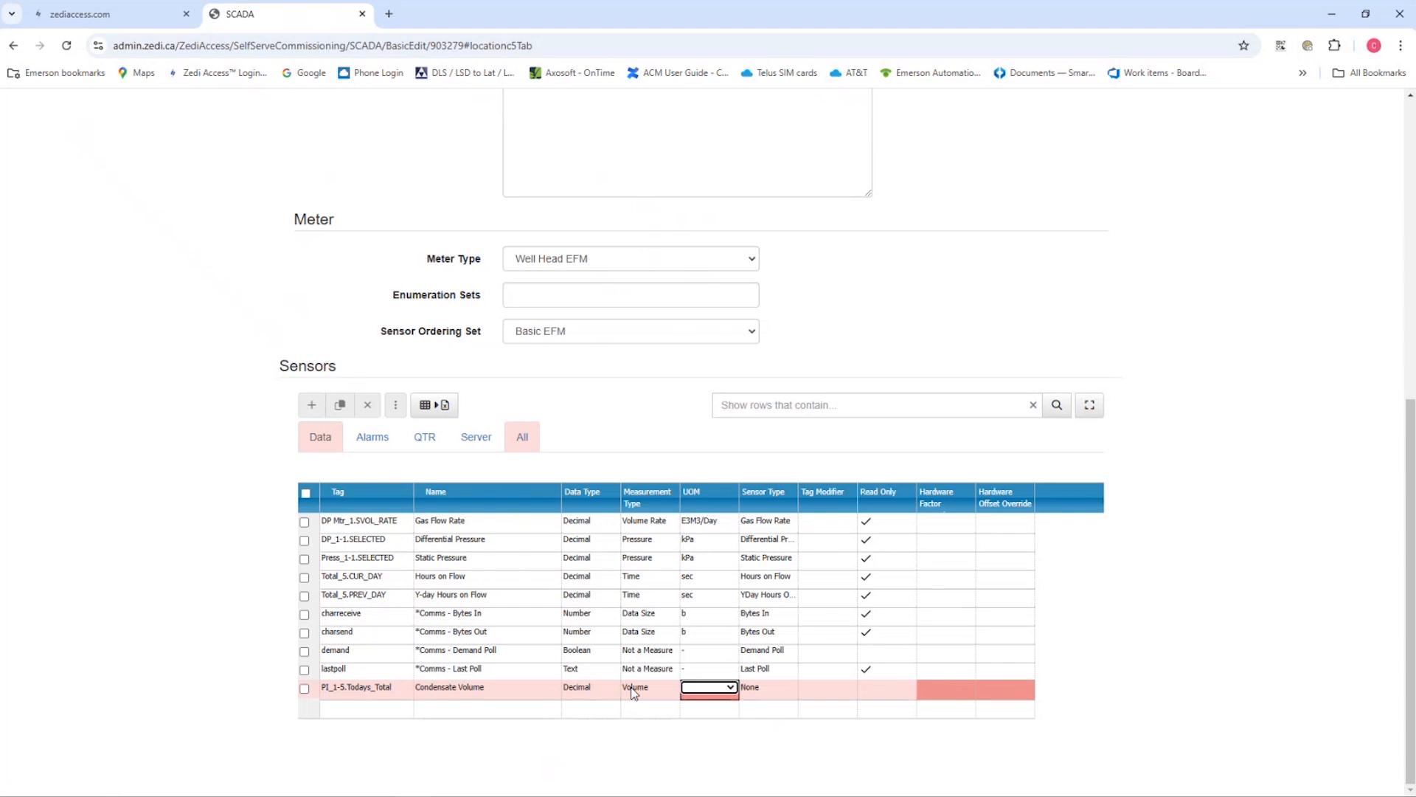
pyautogui.press('m')
# Set the Condensate Volume sensor's type to Condensate Volume and mark it as read only
pyautogui.click(769, 687)
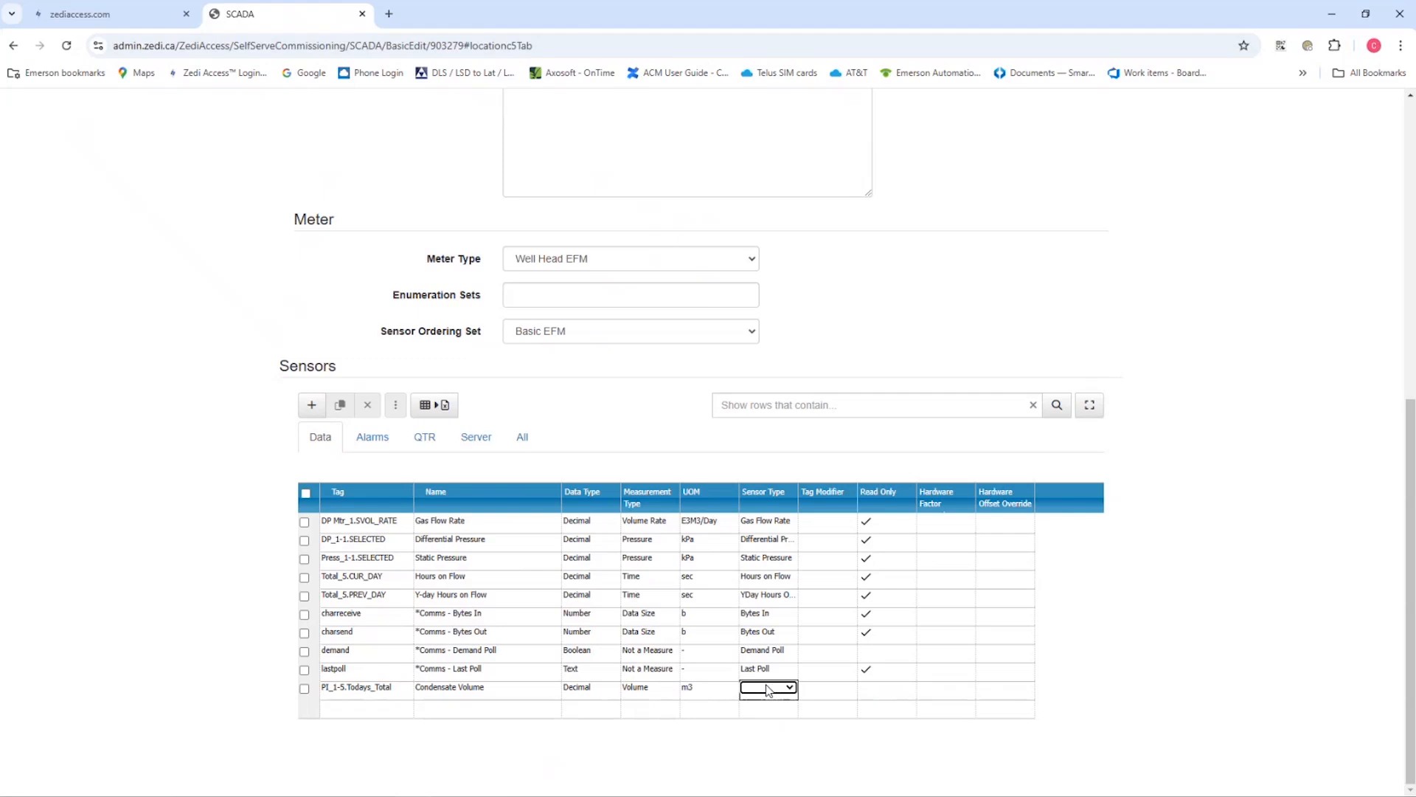
pyautogui.press('c')
pyautogui.click(789, 688)
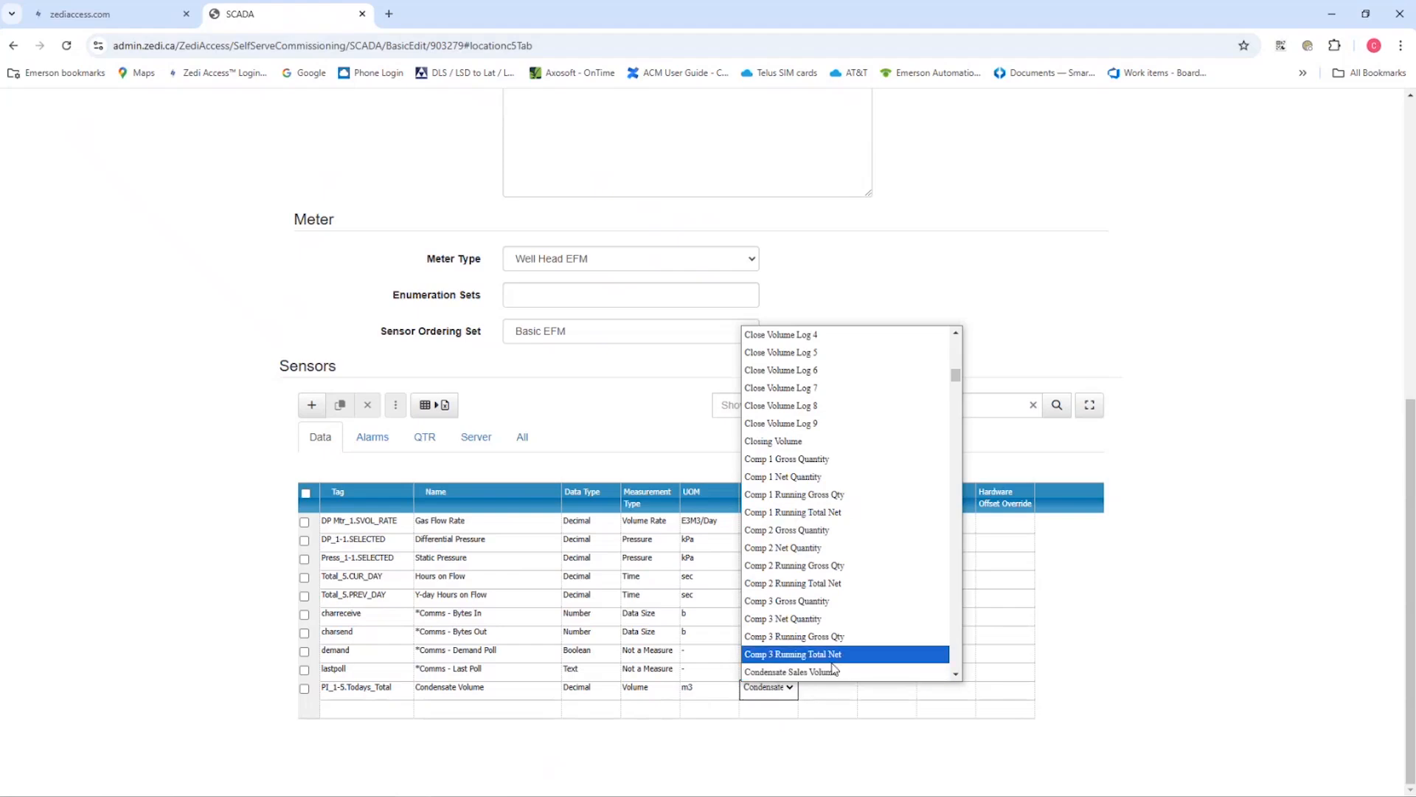
pyautogui.scroll(-2, 833, 668)
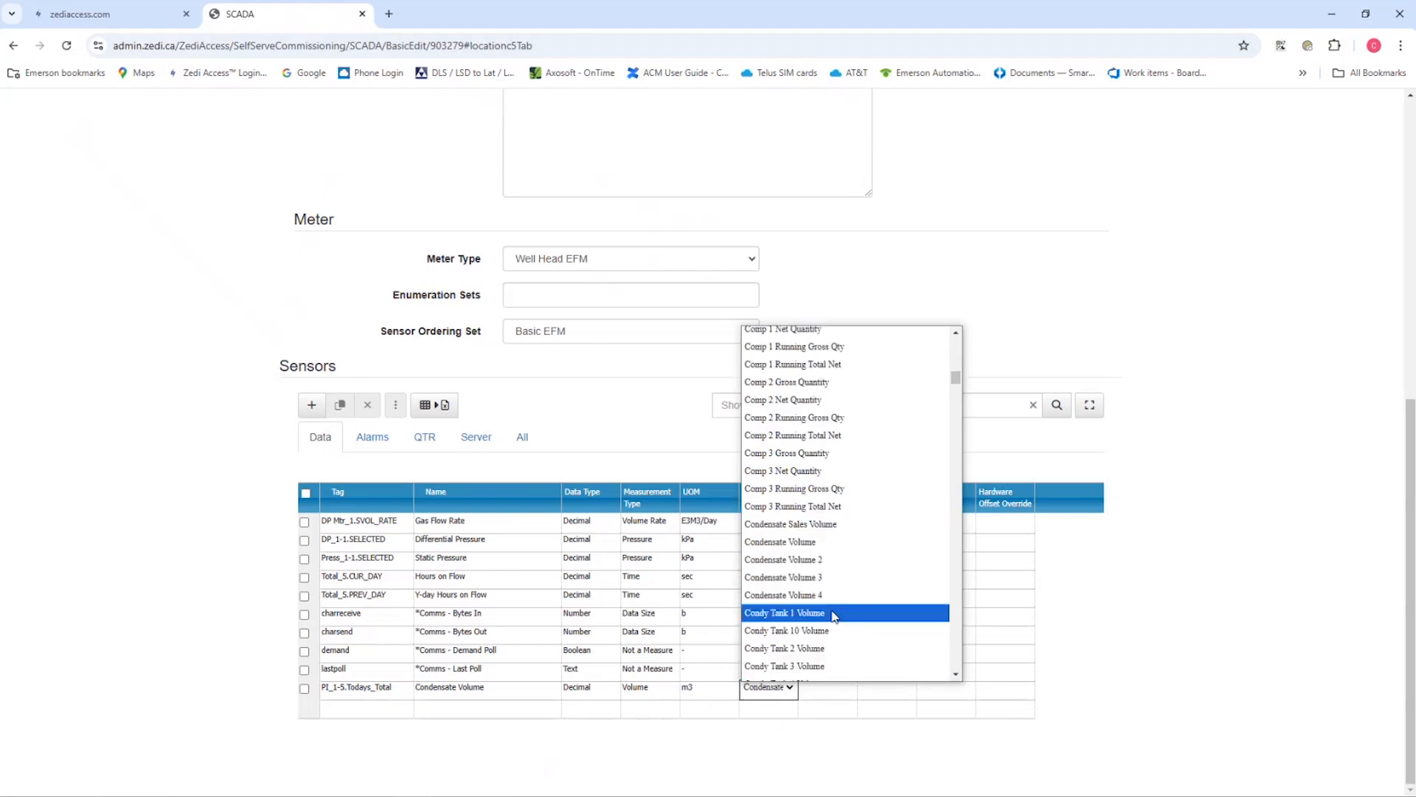
pyautogui.click(810, 546)
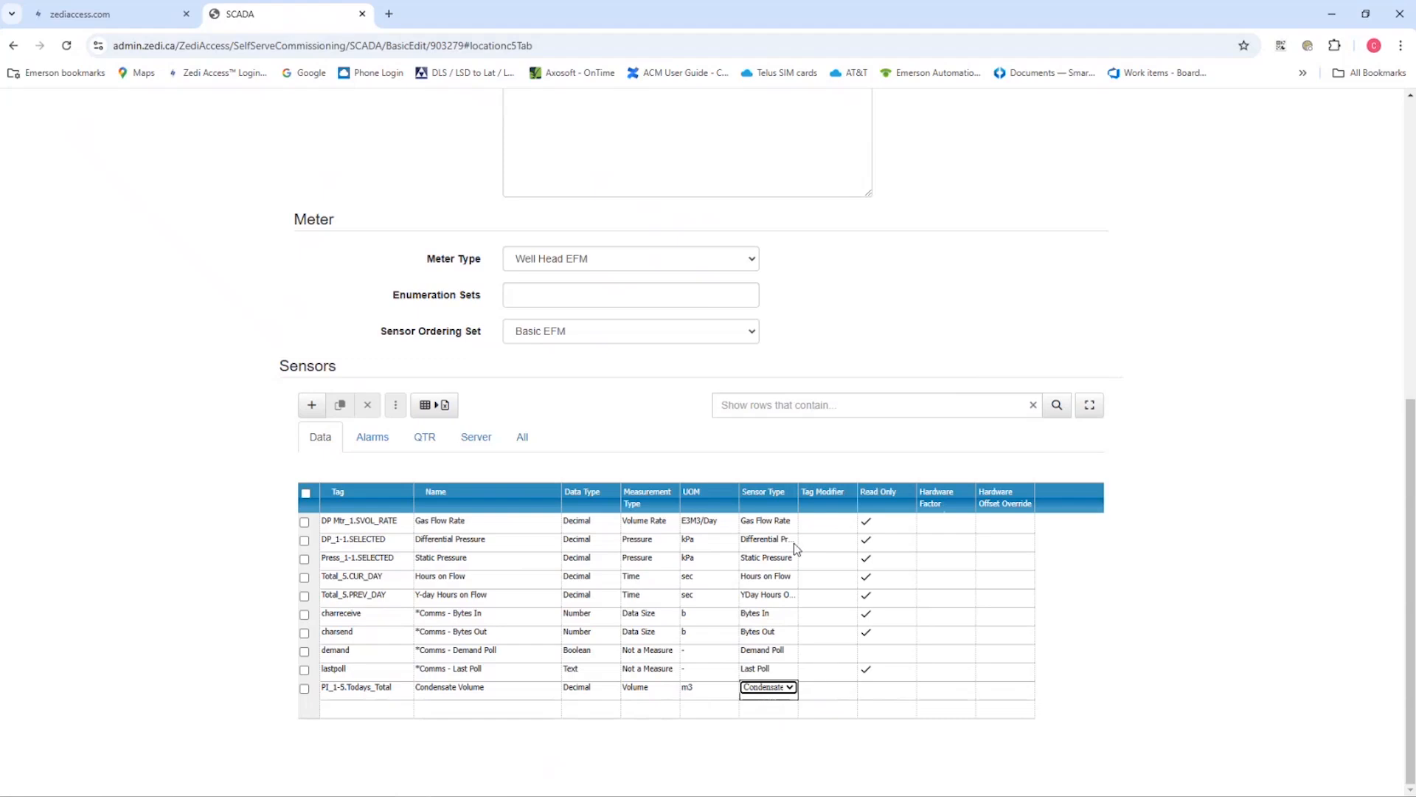
pyautogui.moveTo(796, 498); pyautogui.dragTo(820, 499)
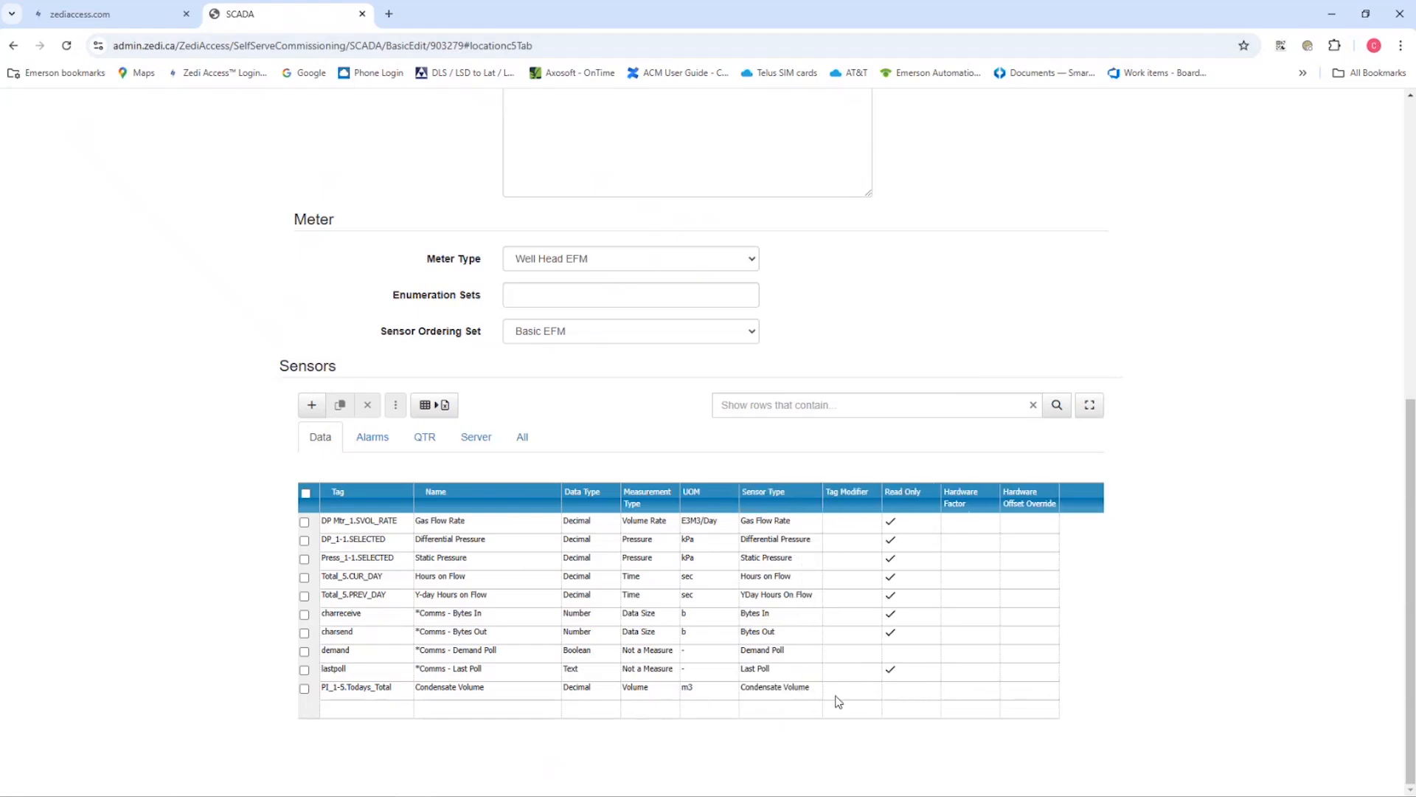
pyautogui.click(898, 694)
pyautogui.click(889, 689)
# Add a sensor with the tag PI_1-5.Yesterdays_Total and name it Y-Day Condensate Volume
pyautogui.click(382, 711)
pyautogui.write('PI_1-5.Yesterdays_Total')
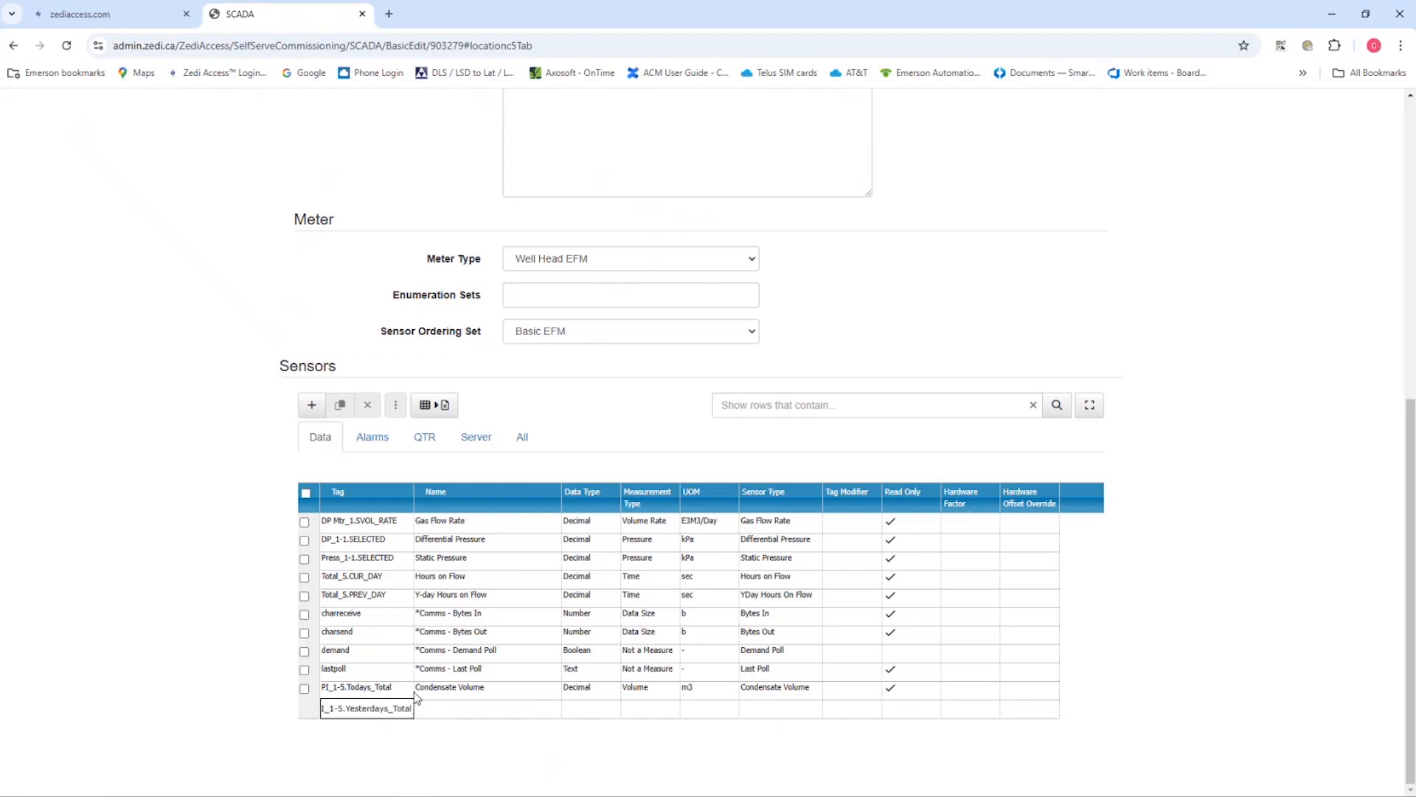
pyautogui.click(442, 710)
pyautogui.write('Y-Day Condensate Volume')
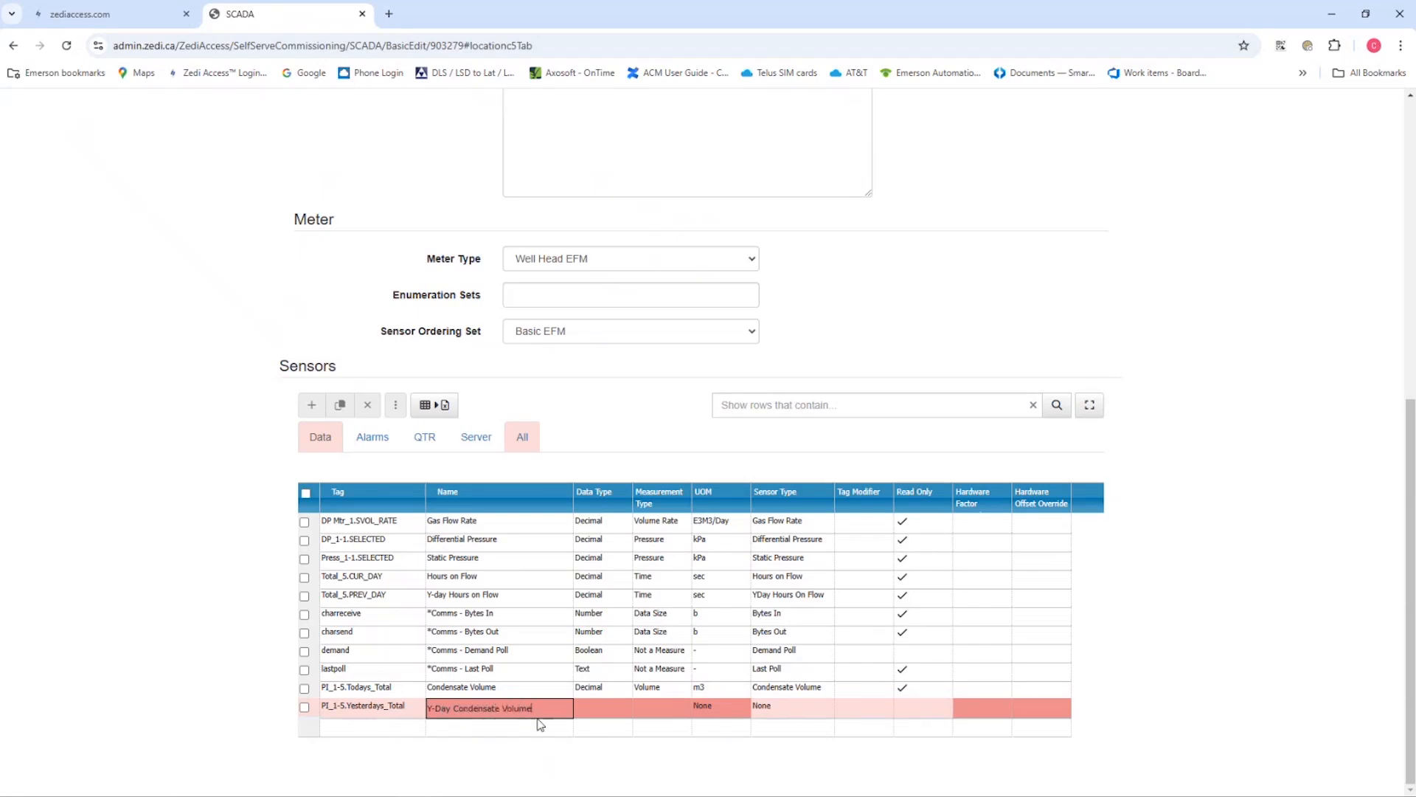
# Give the Y-Day Condensate Volume sensor the data type Decimal, measurement type Volume and unit m3
pyautogui.click(601, 710)
pyautogui.press('d')
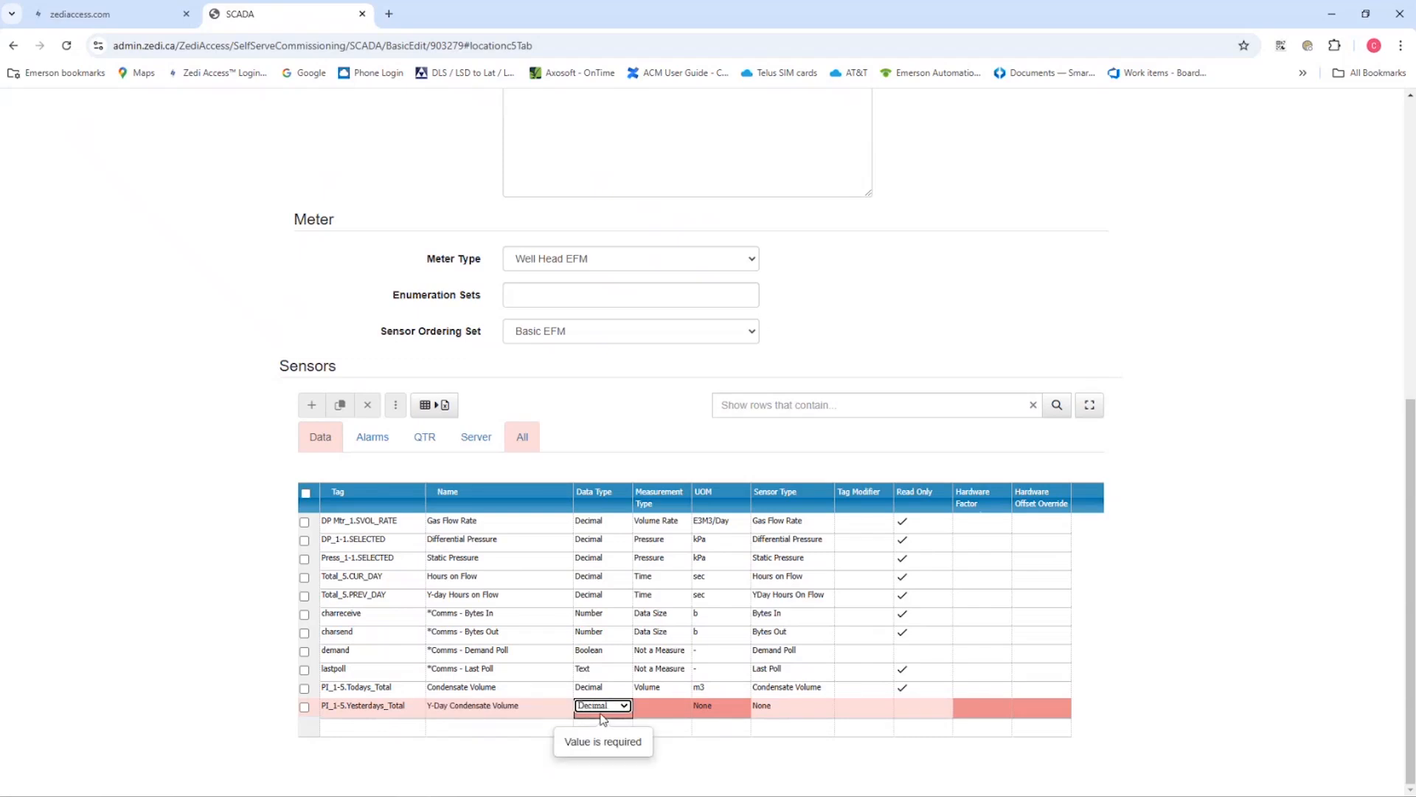
pyautogui.press('Tab')
pyautogui.press('v')
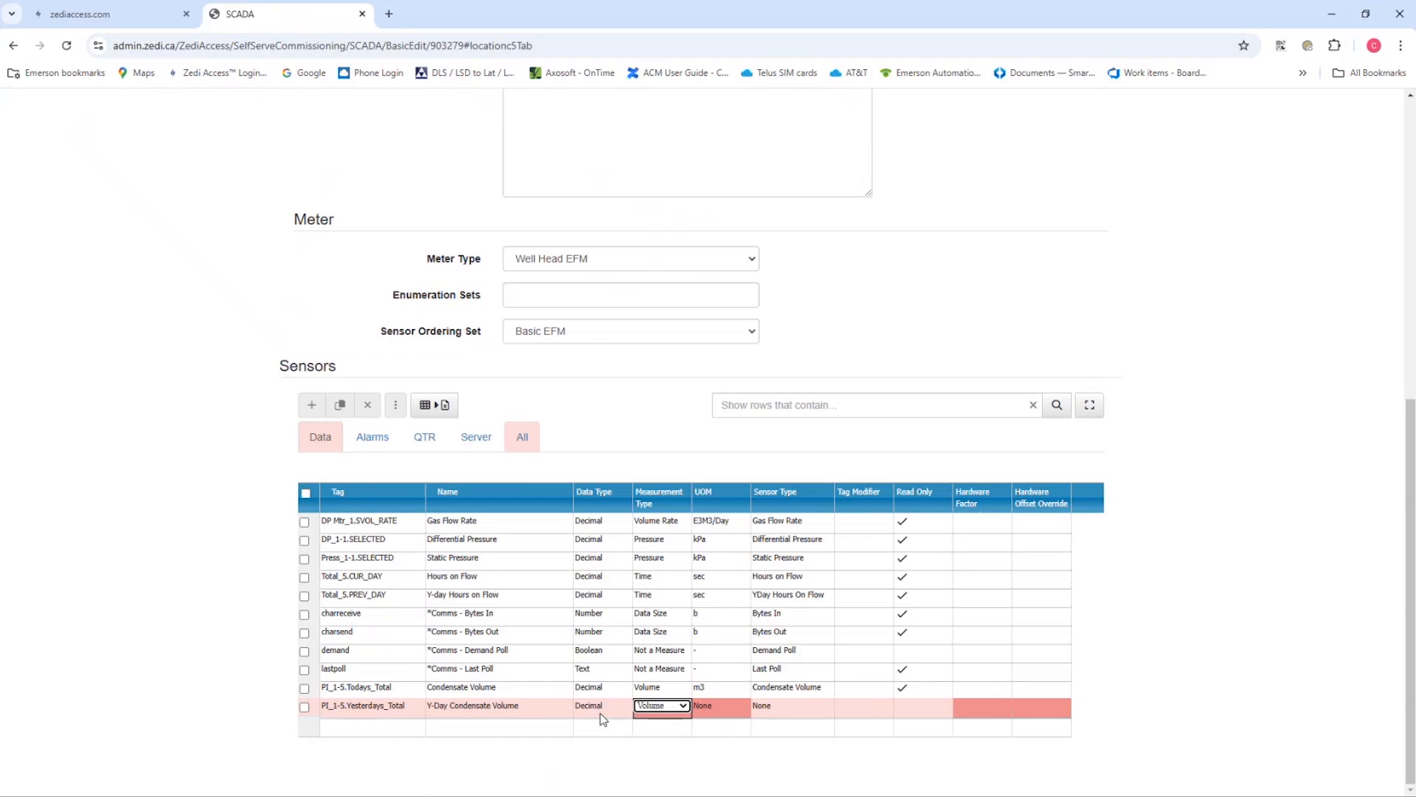
pyautogui.press('Tab')
pyautogui.press('m')
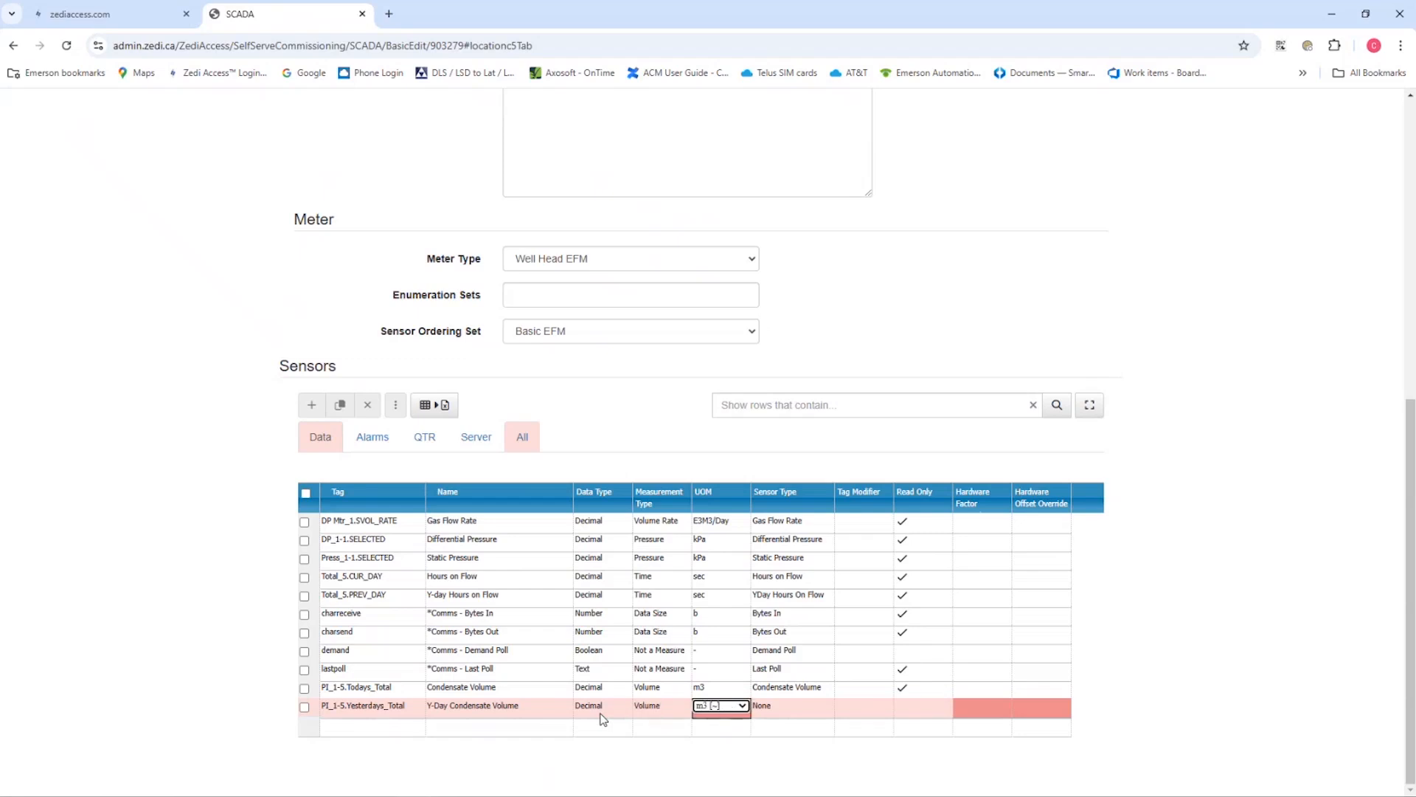
pyautogui.click(743, 706)
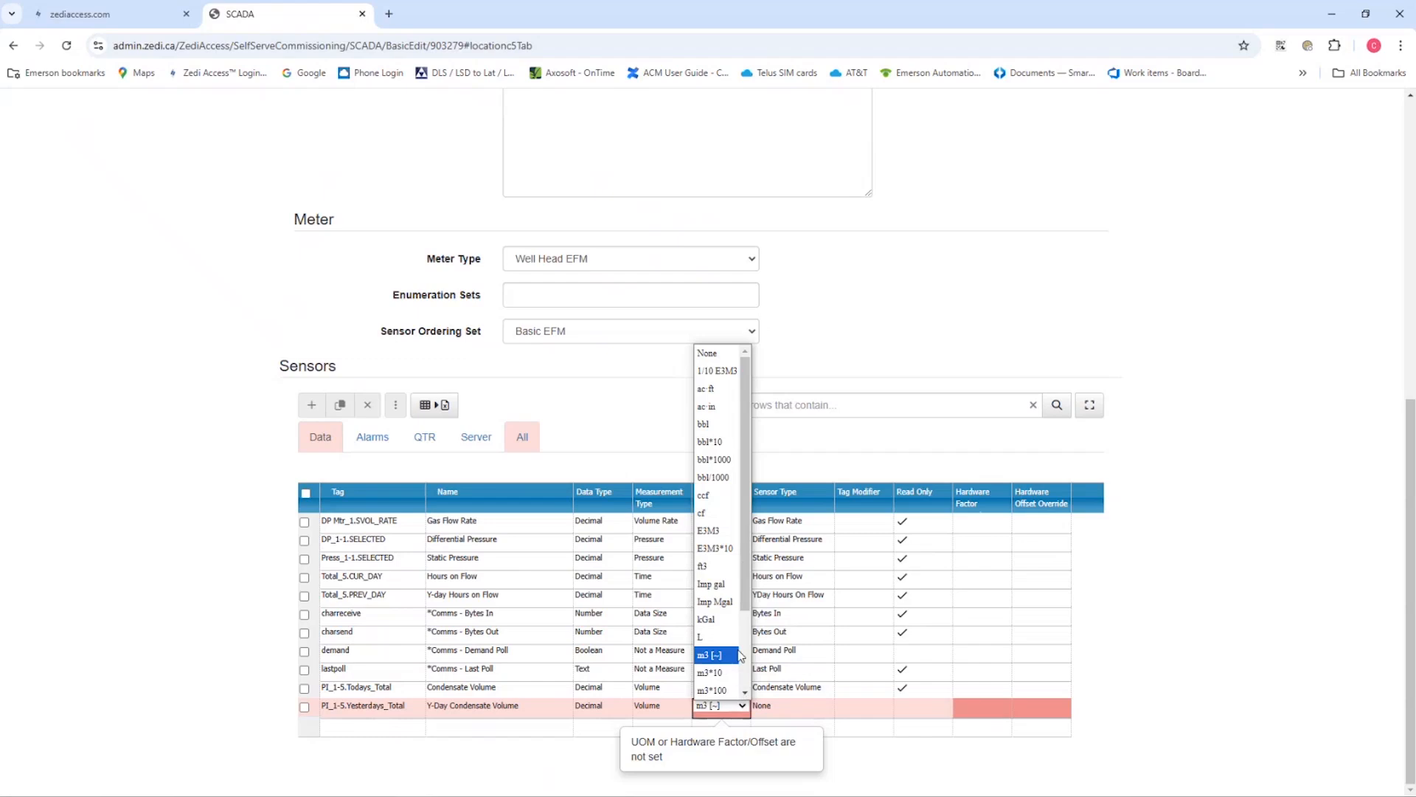
pyautogui.click(725, 658)
# Set the Y-Day Condensate Volume sensor's type to Yday Condi Volume and mark it as read only
pyautogui.click(781, 710)
pyautogui.press('y')
pyautogui.click(784, 708)
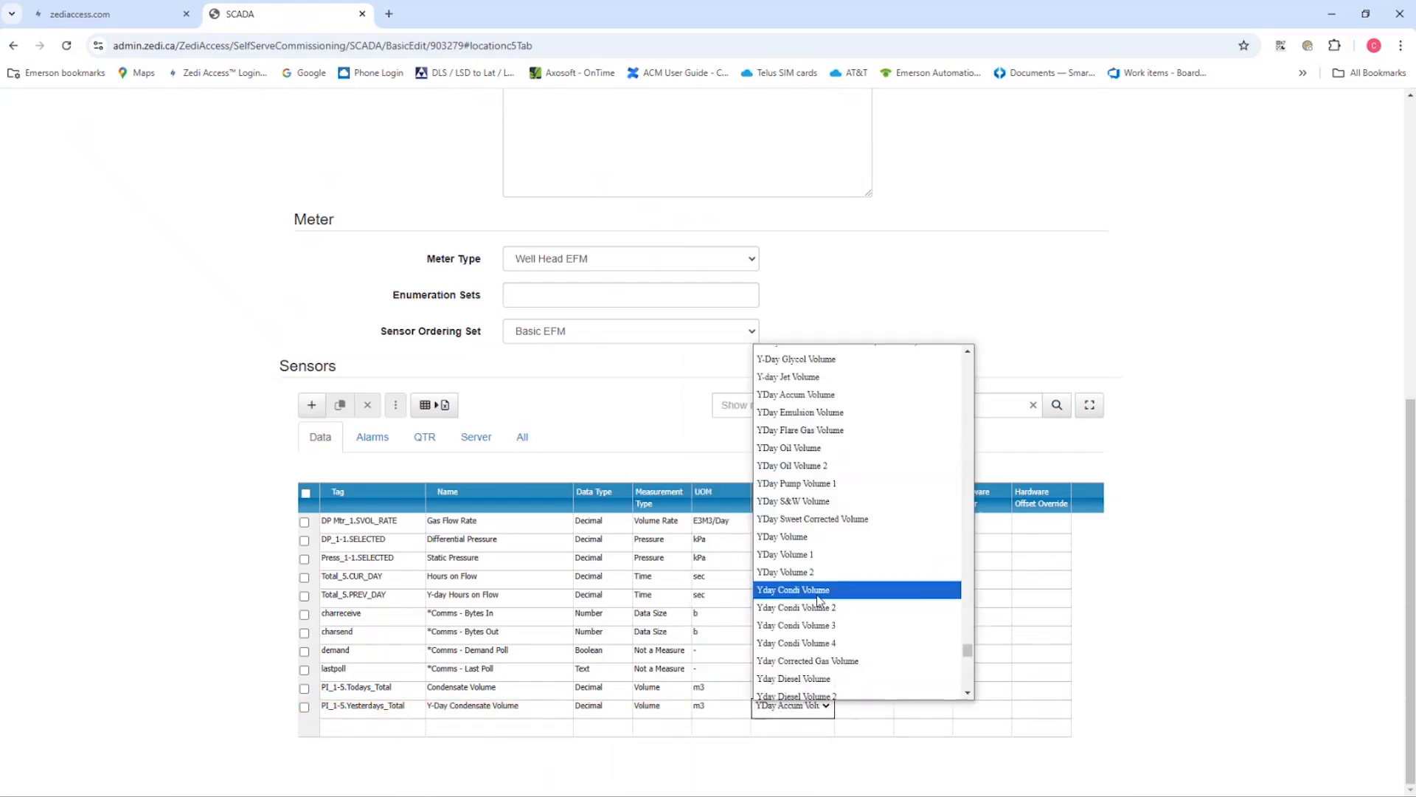
pyautogui.click(814, 590)
pyautogui.click(909, 707)
pyautogui.click(908, 707)
# Add a sensor with the tag System Pwr_1.EXT_VOLT_VAL and name it Battery Voltage
pyautogui.click(380, 728)
pyautogui.hotkey('ctrl', 'v')
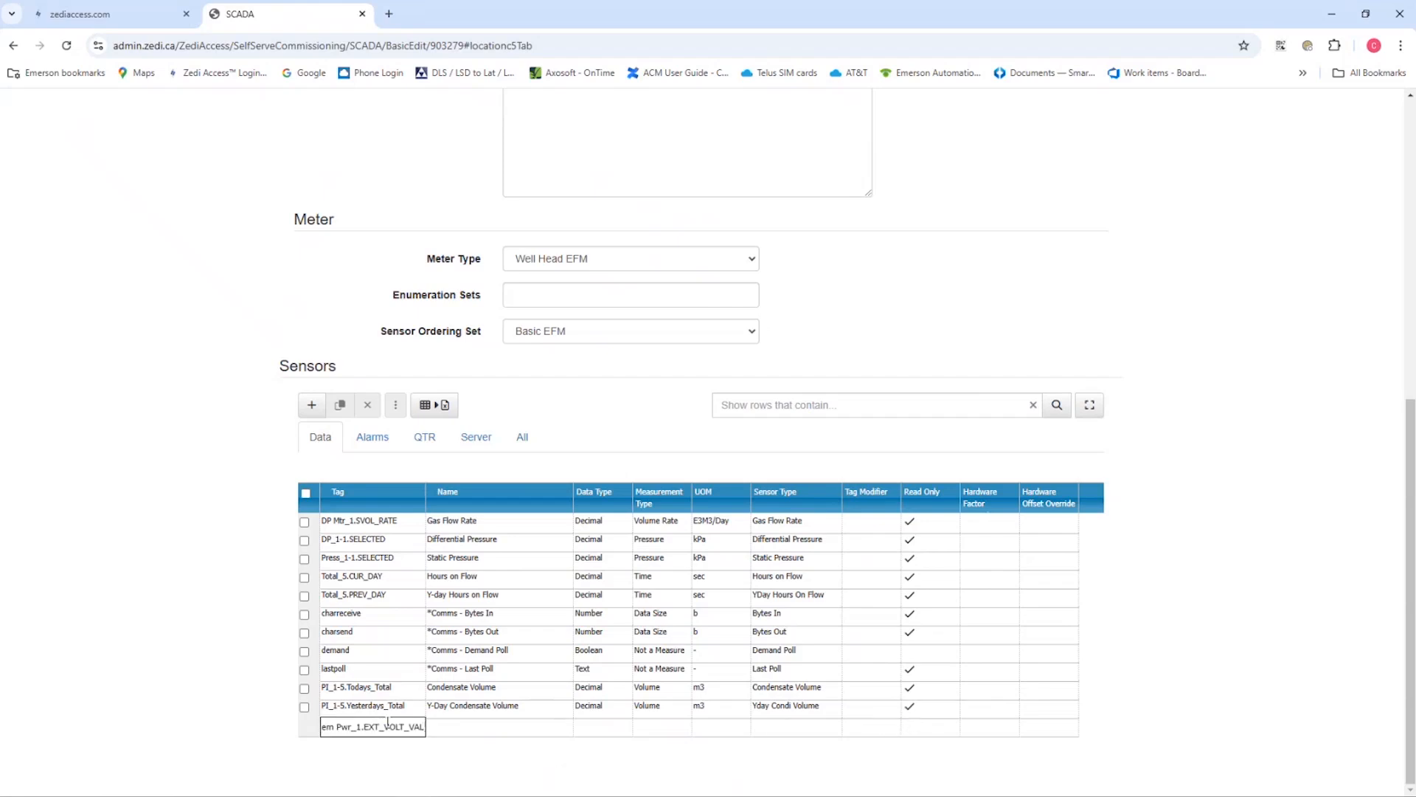
pyautogui.click(459, 732)
pyautogui.write('Battery Voltage')
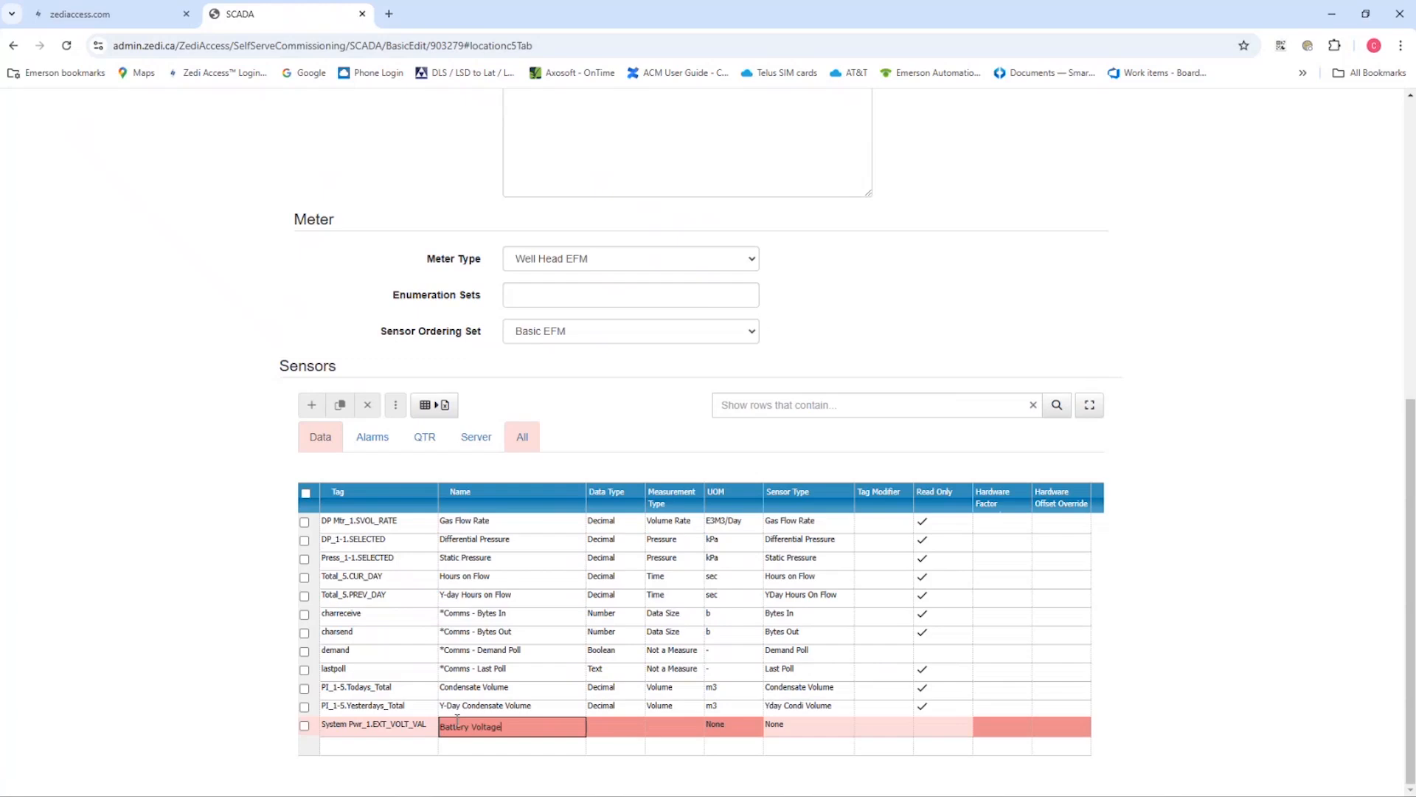
# Give the Battery Voltage sensor the data type Decimal, measurement type Electric Potential and unit V
pyautogui.press('Tab')
pyautogui.press('Down')
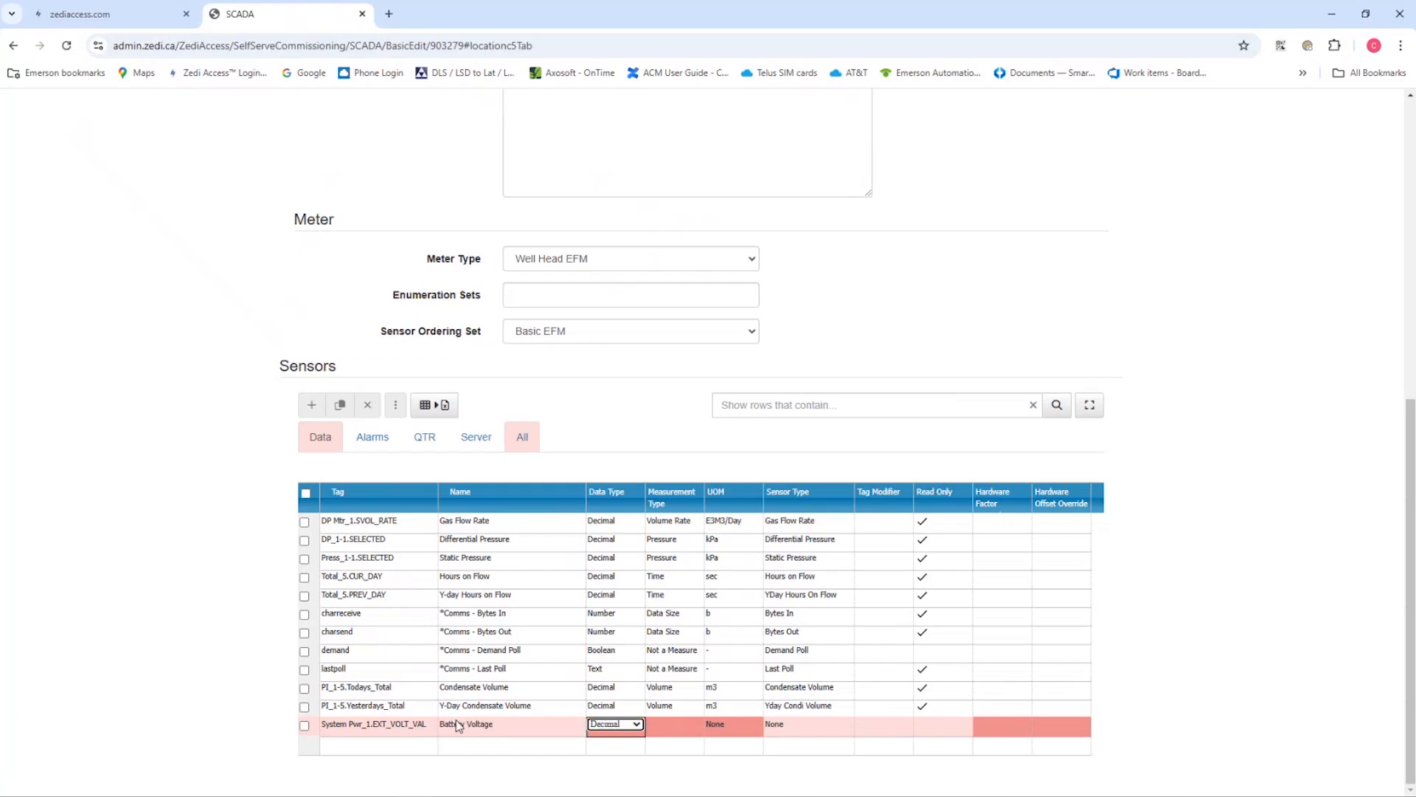
pyautogui.press('Tab')
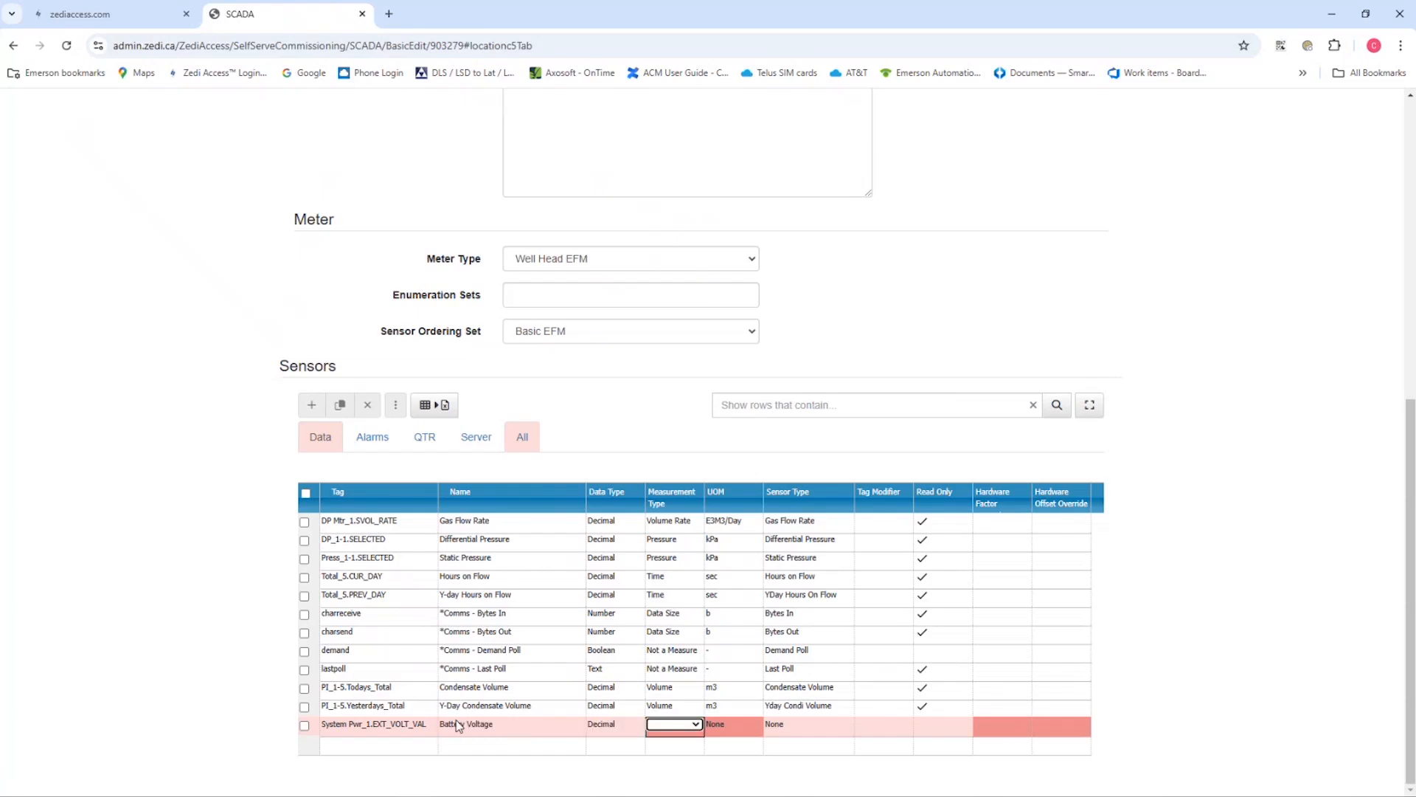
pyautogui.click(691, 726)
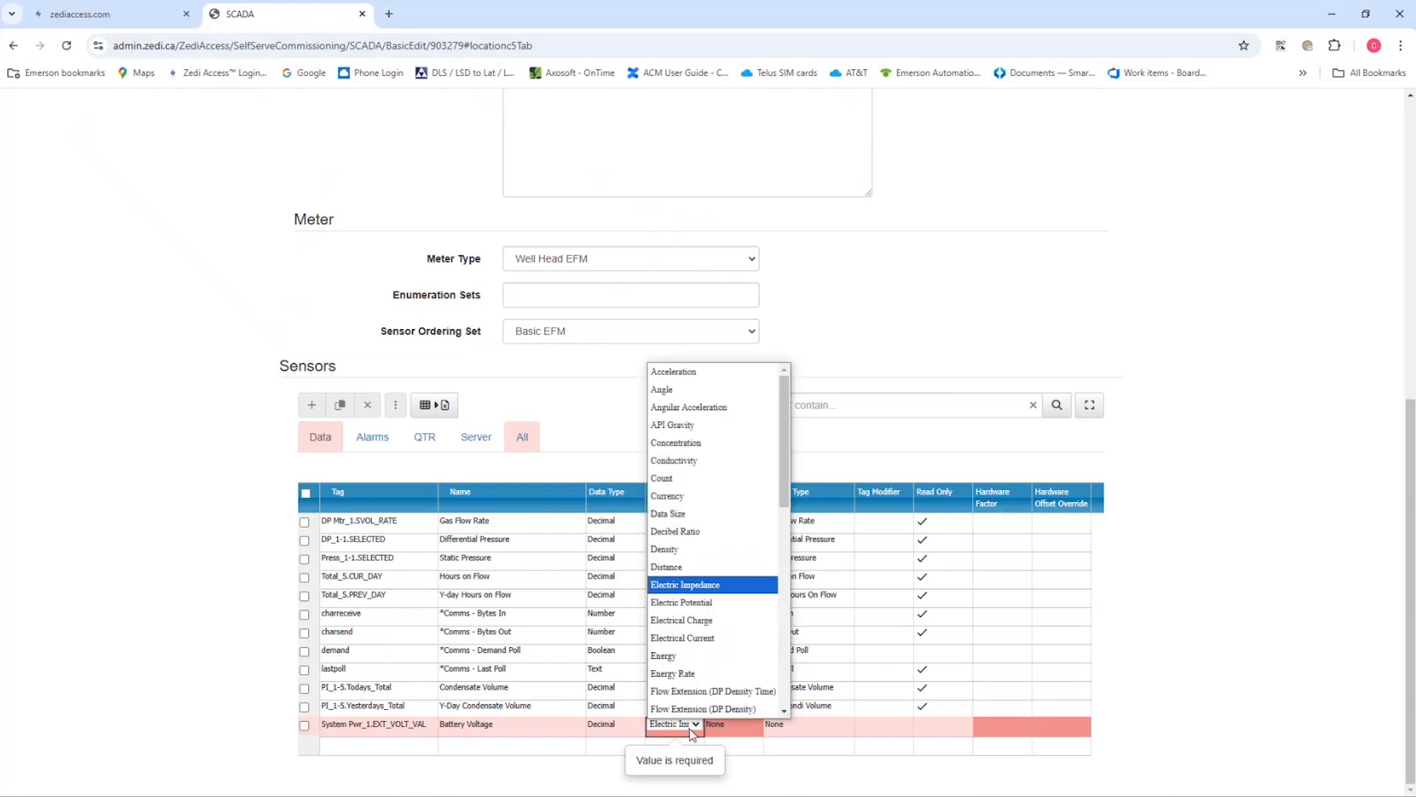
pyautogui.click(713, 609)
pyautogui.click(749, 723)
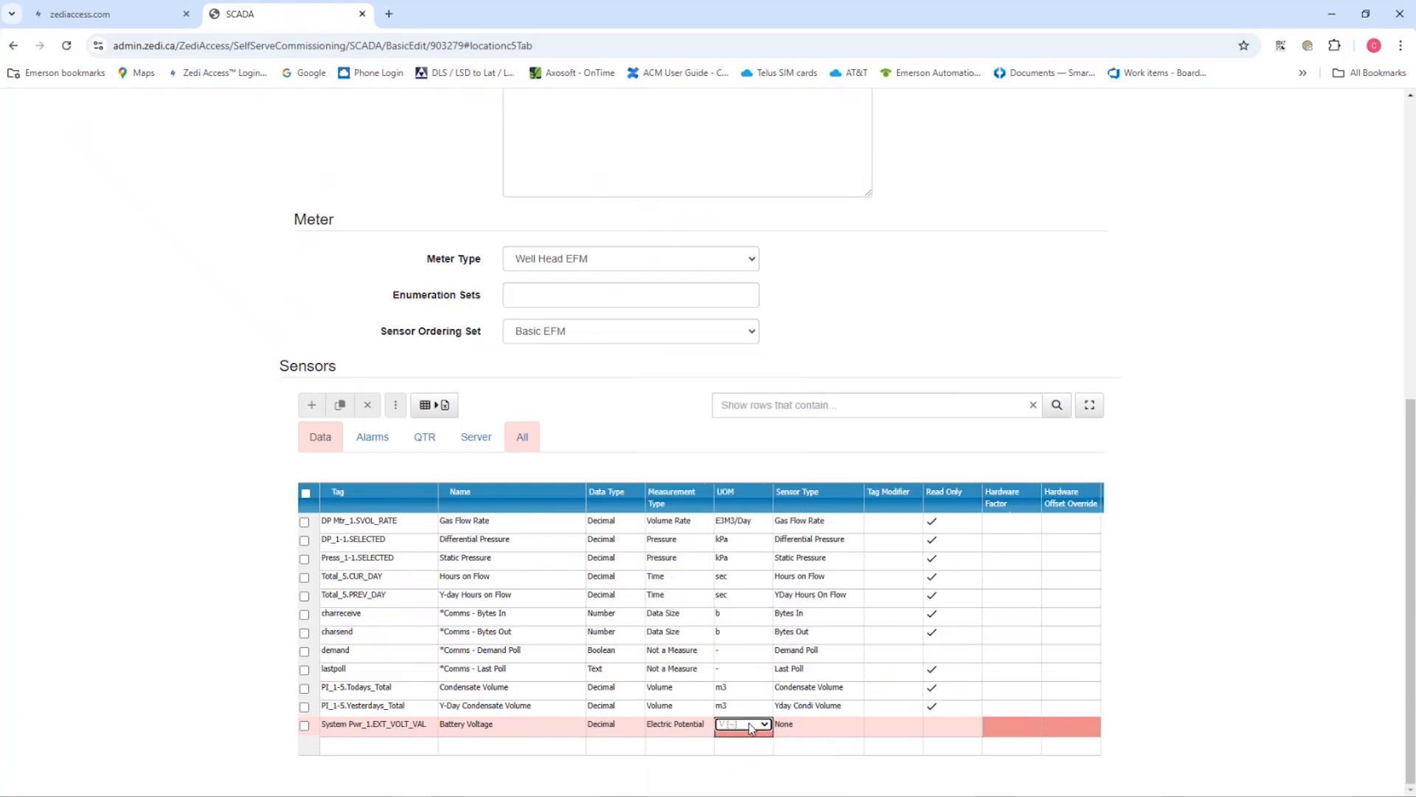
# Set the Battery Voltage sensor's type to Battery Voltage and mark it as read only
pyautogui.click(848, 725)
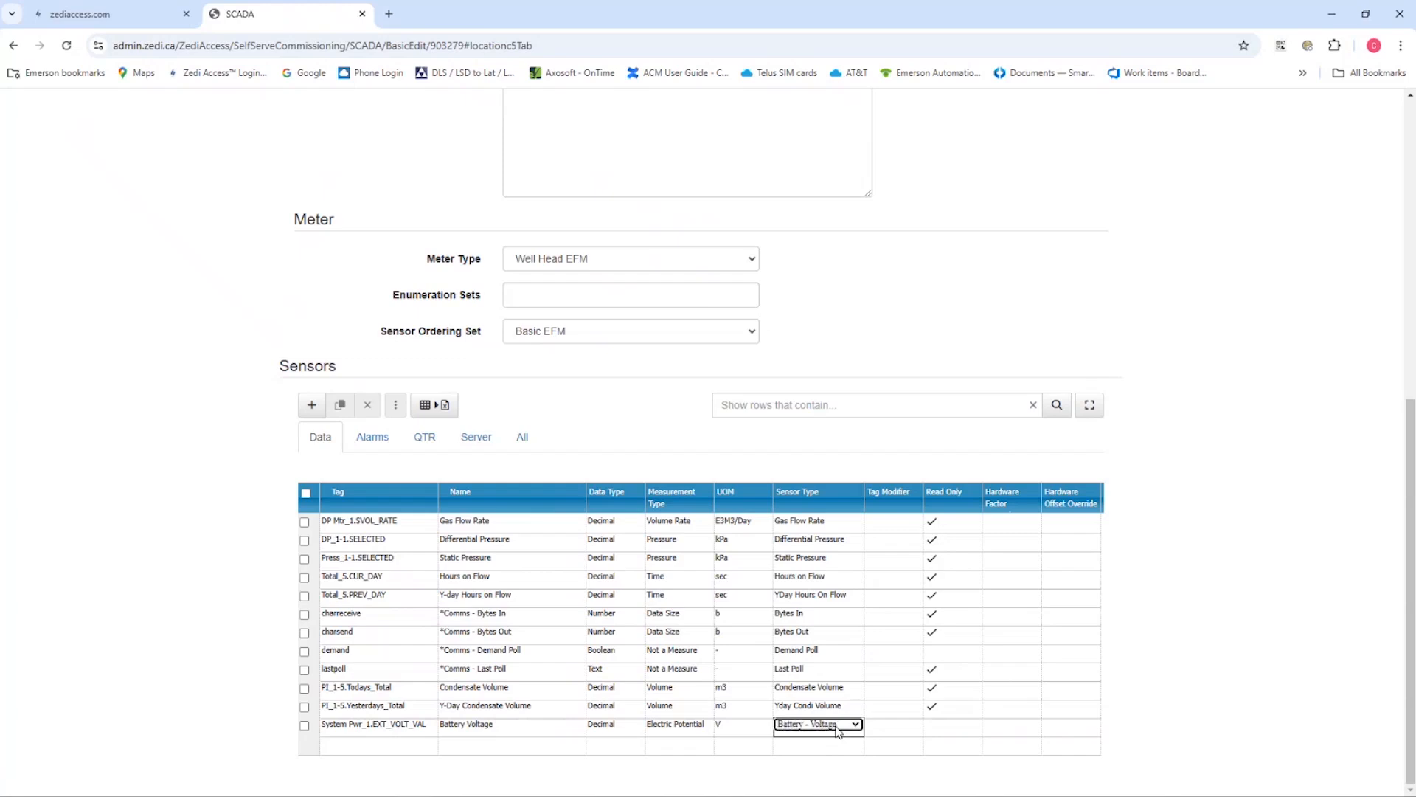
pyautogui.click(855, 724)
pyautogui.click(930, 725)
pyautogui.click(930, 725)
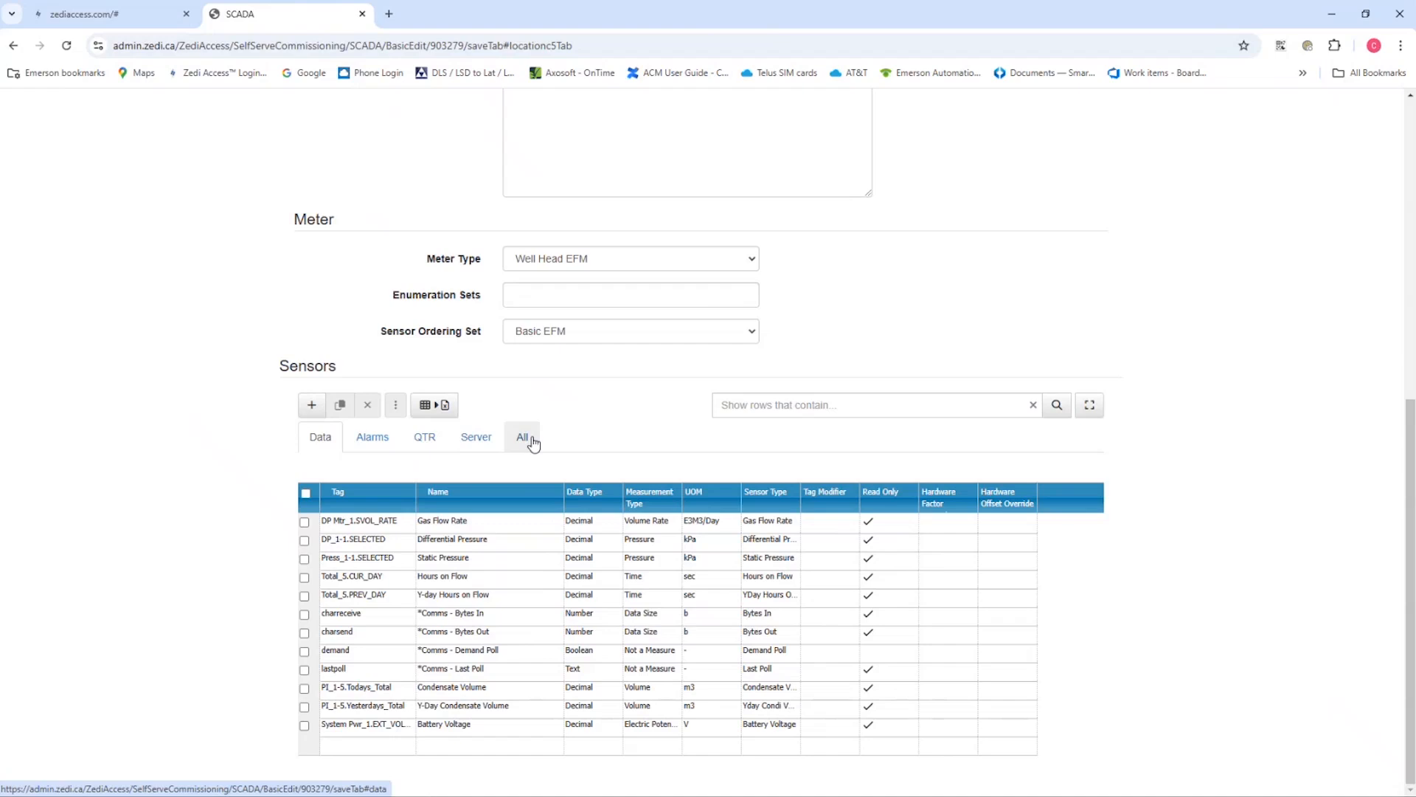
# In the sensors' server settings, enable dashboard display for Condensate Volume, Y-Day Condensate Volume and Battery Voltage
pyautogui.click(477, 438)
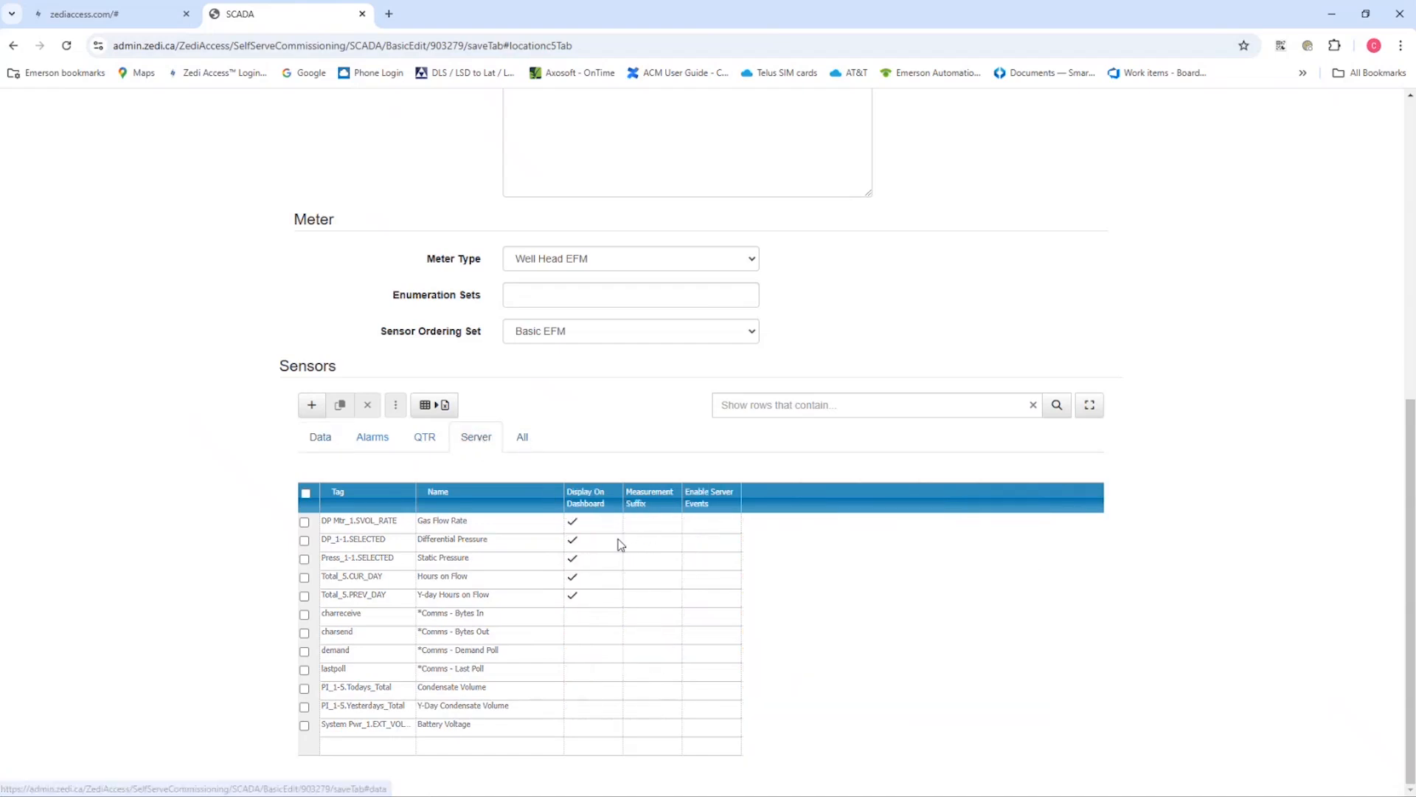
pyautogui.click(576, 692)
pyautogui.click(571, 690)
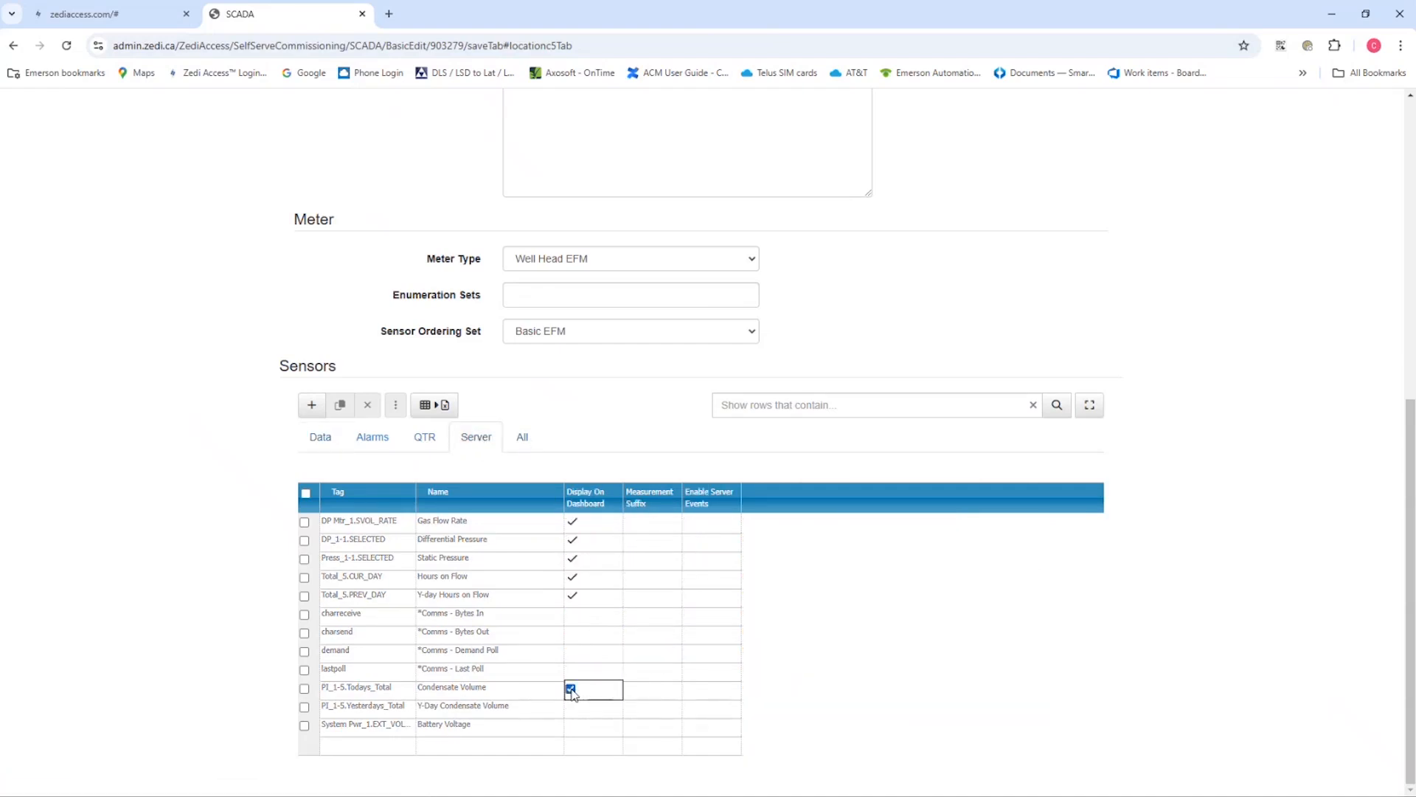
pyautogui.click(573, 710)
pyautogui.click(571, 709)
pyautogui.click(573, 726)
pyautogui.click(571, 726)
pyautogui.click(596, 672)
# Finish the Self-Serve Edit to commission the device with its changes, and choose to continue editing
pyautogui.scroll(8, 782, 316)
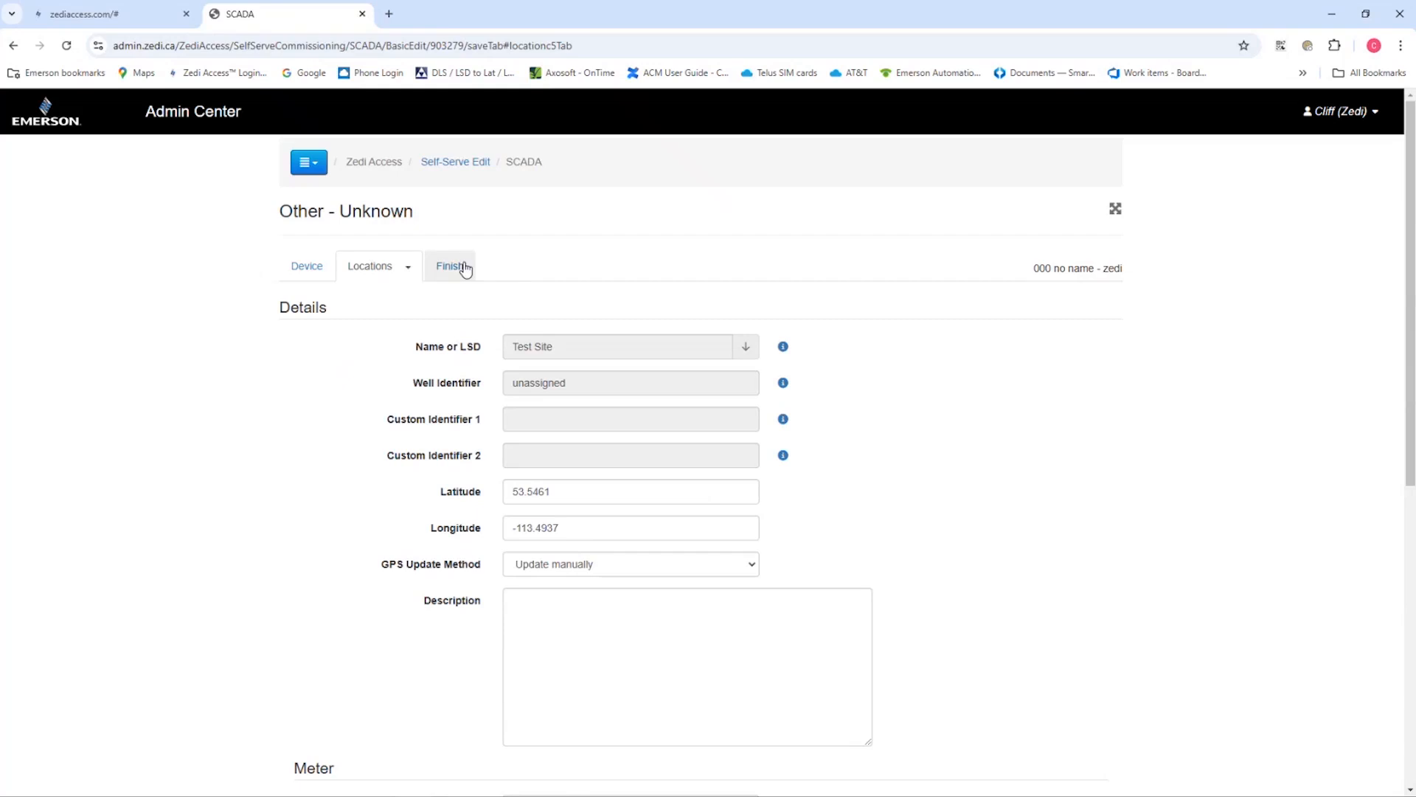
pyautogui.click(454, 267)
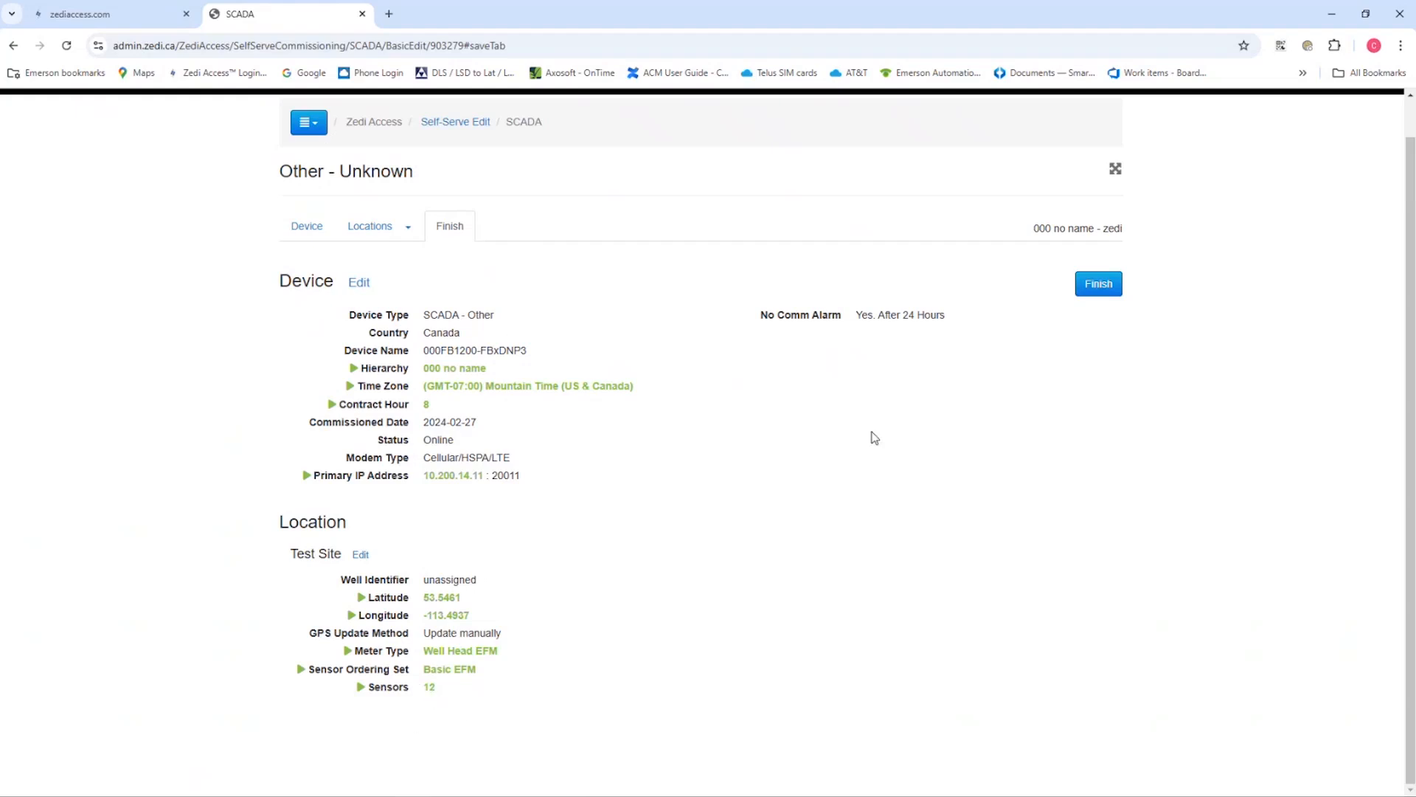
pyautogui.click(1099, 289)
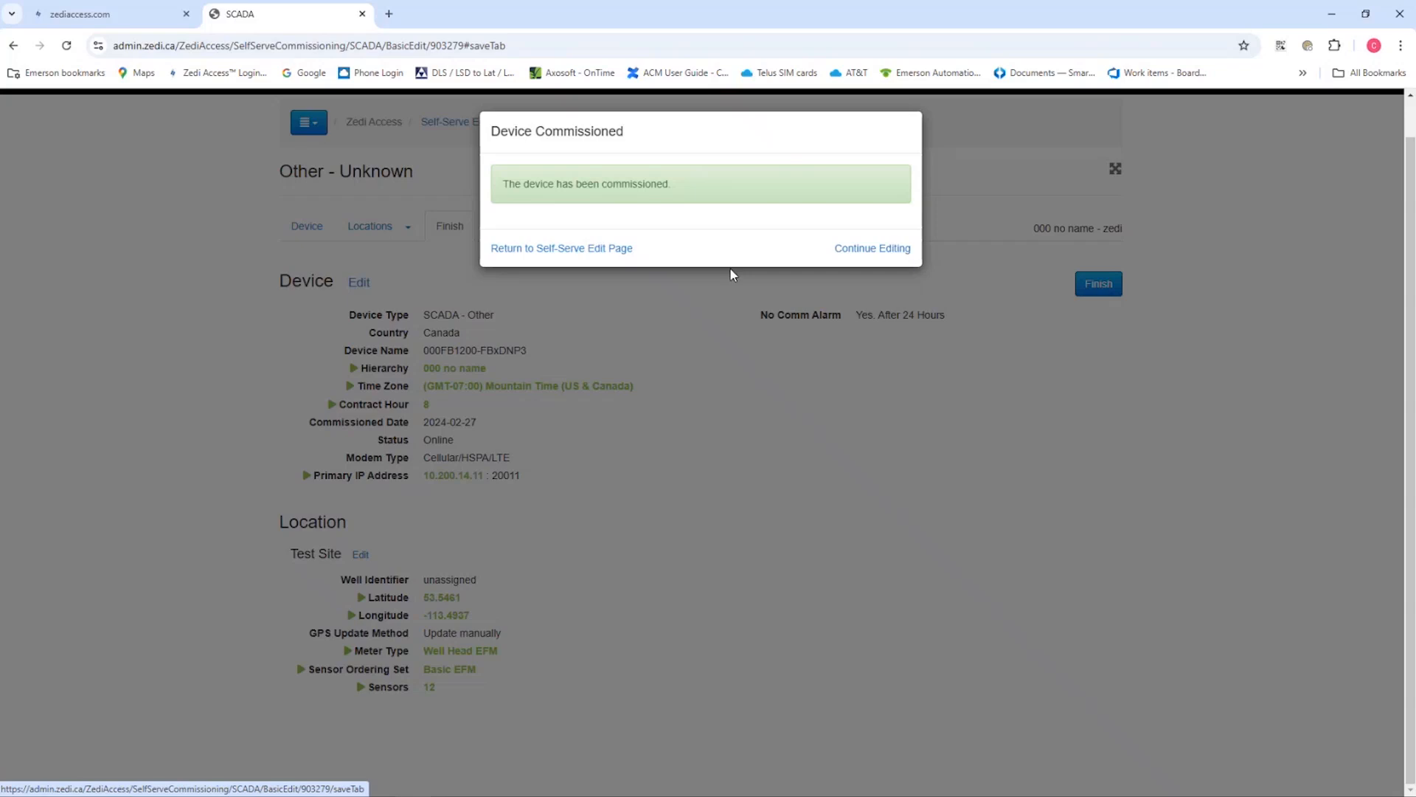
pyautogui.click(872, 254)
# Switch to the Zedi Access Locations view and refresh the Test Site data to check the newly added sensors
pyautogui.click(147, 22)
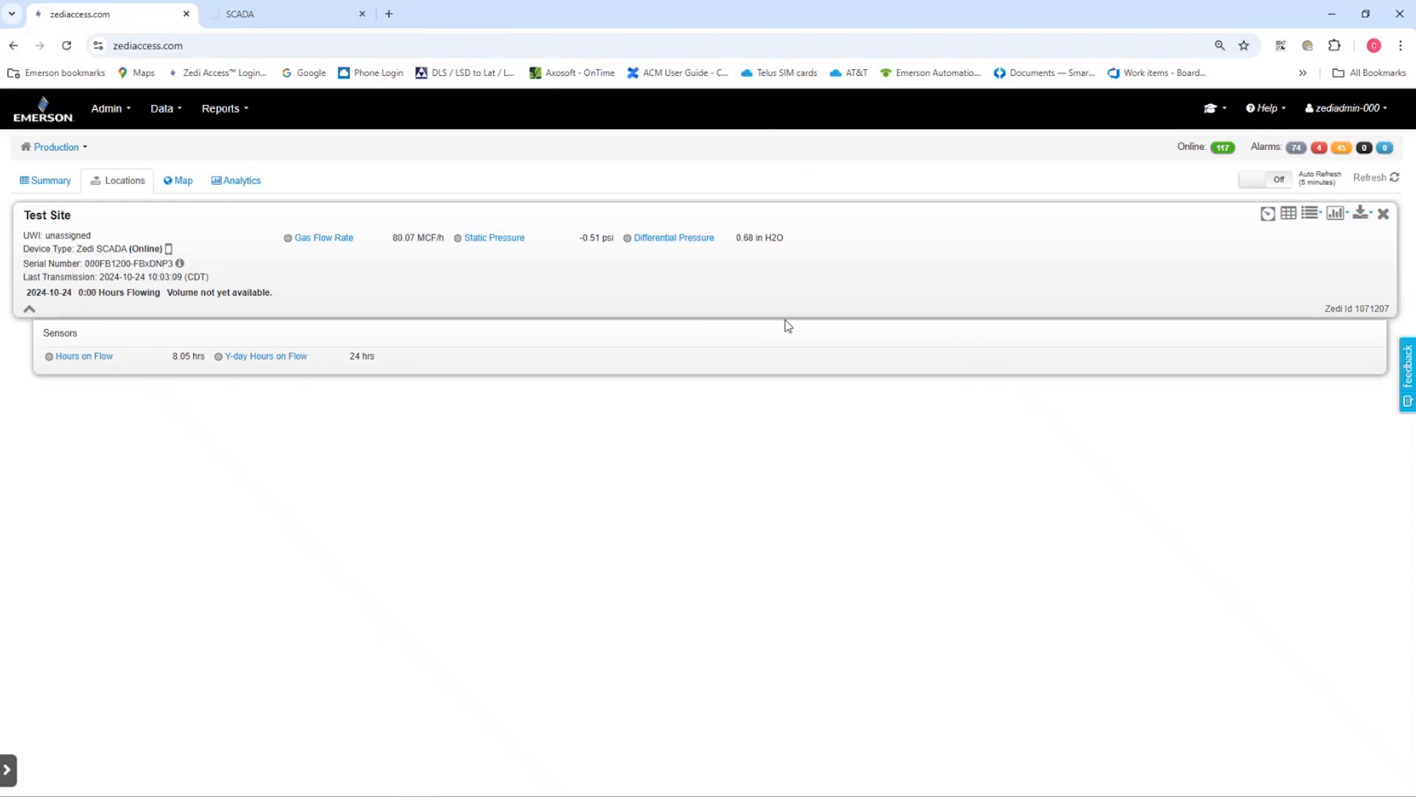
pyautogui.click(1396, 180)
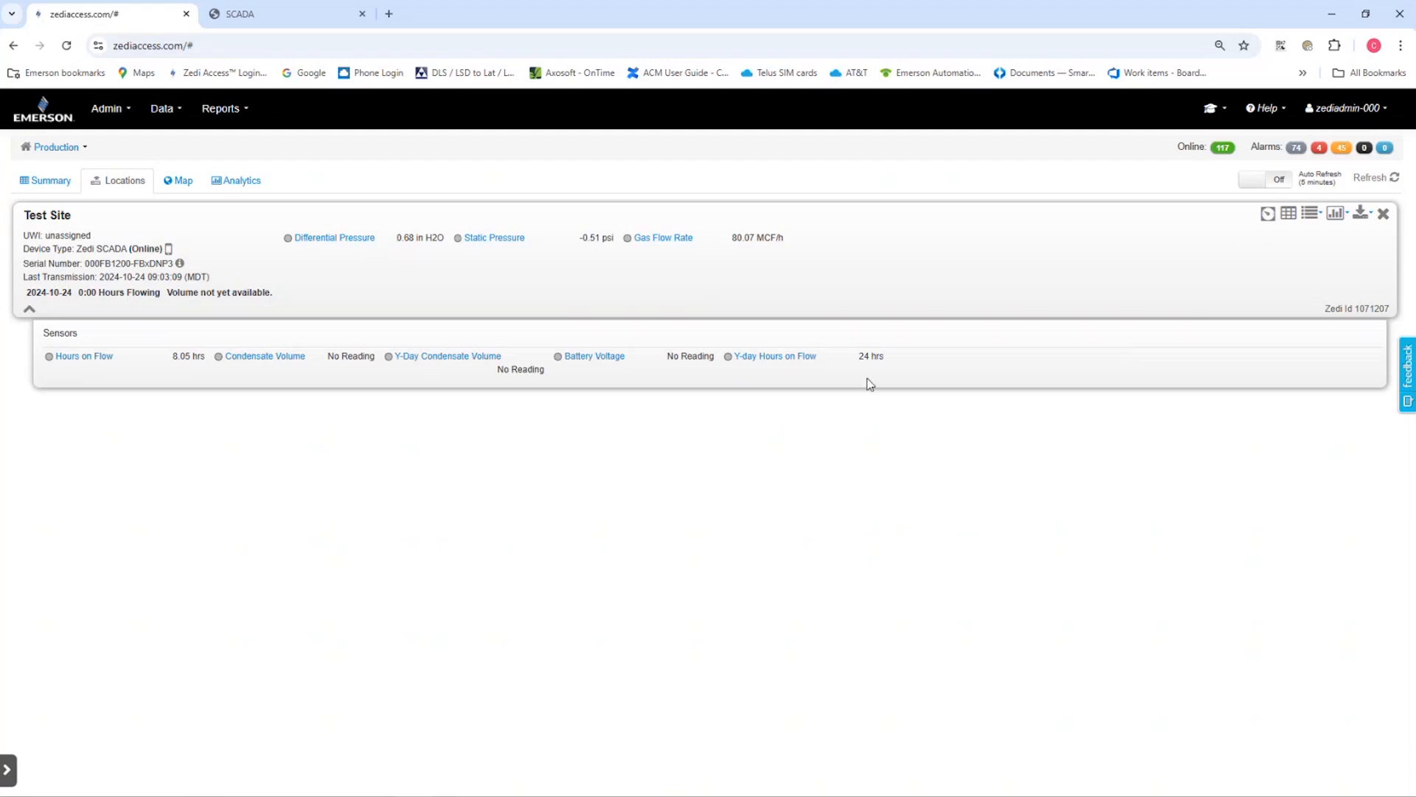
# Issue a Demand Poll from Test Site's SCADA screen, and refresh the Locations view to load the polled sensor readings
pyautogui.click(1268, 213)
pyautogui.moveTo(1233, 21); pyautogui.dragTo(1162, 101)
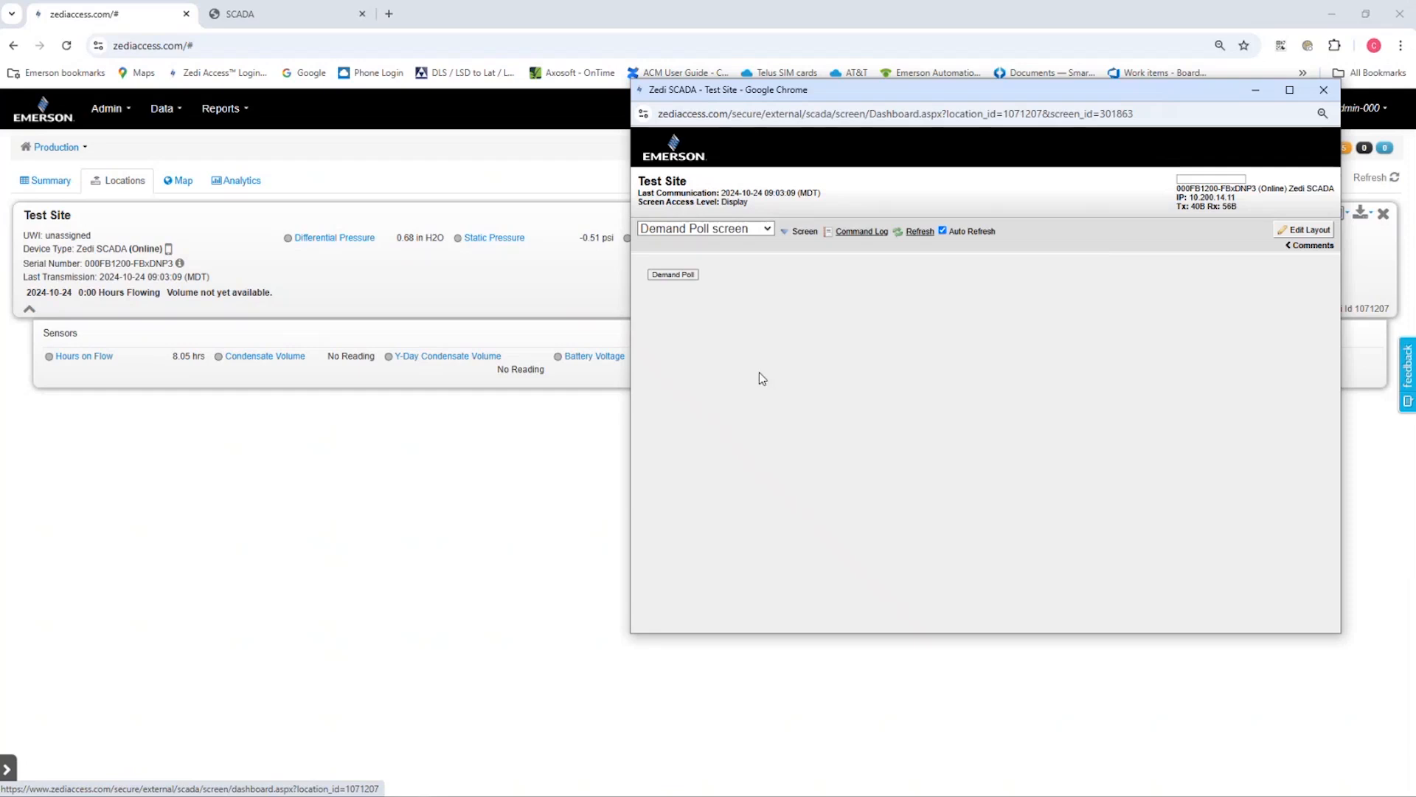
pyautogui.click(685, 281)
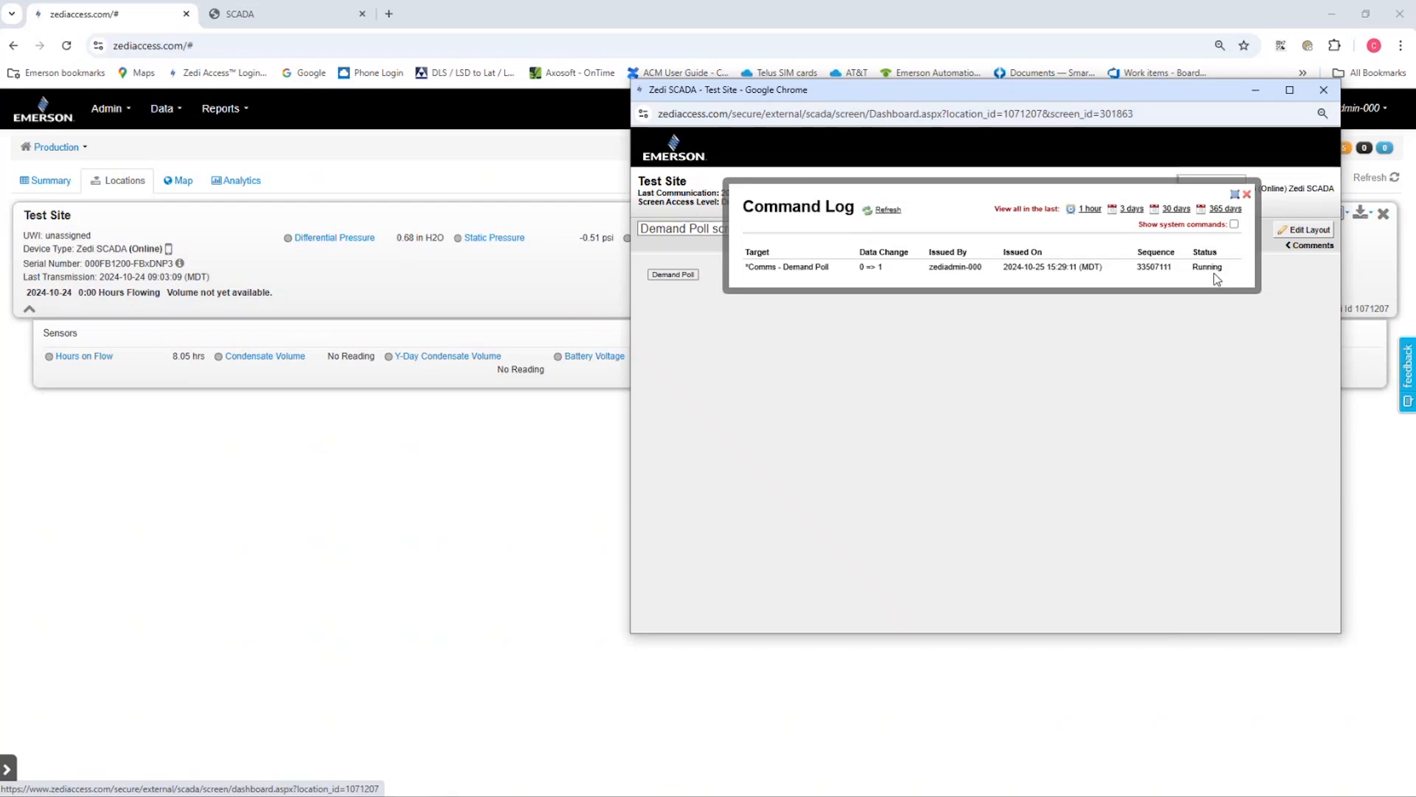
pyautogui.click(1396, 181)
pyautogui.click(1396, 181)
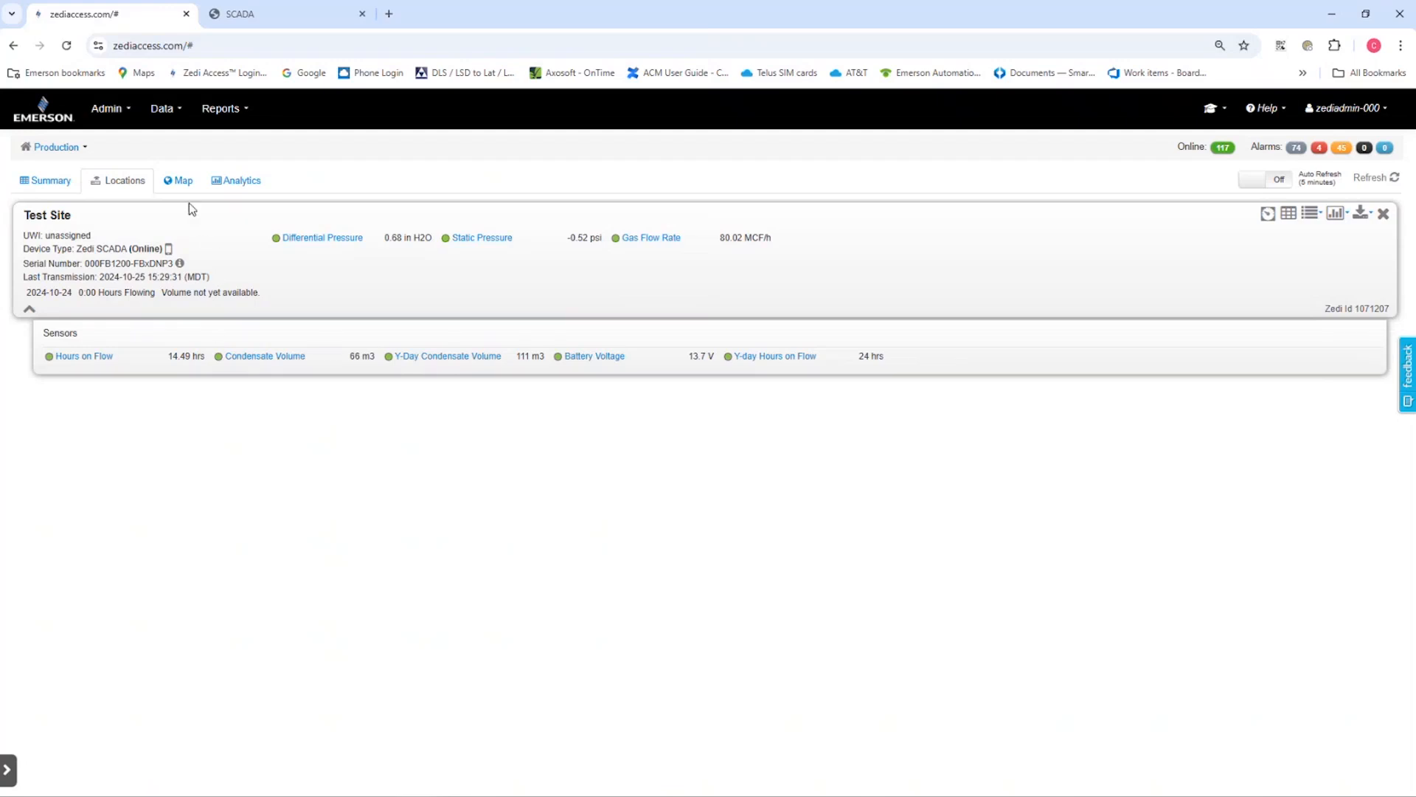
# Check Test Site's position on the map, view its Live Data Grid from there, and return to the home page
pyautogui.click(180, 181)
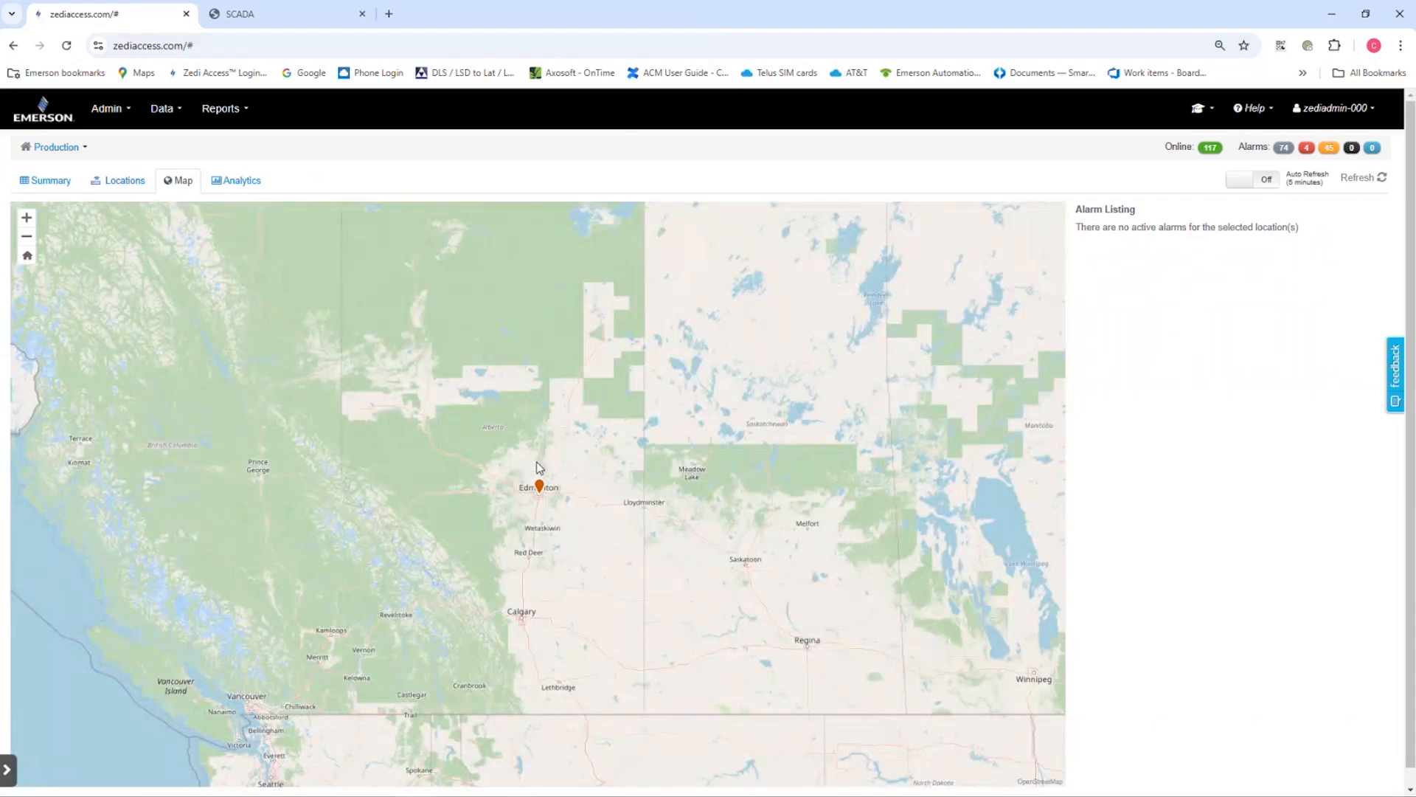
pyautogui.click(539, 483)
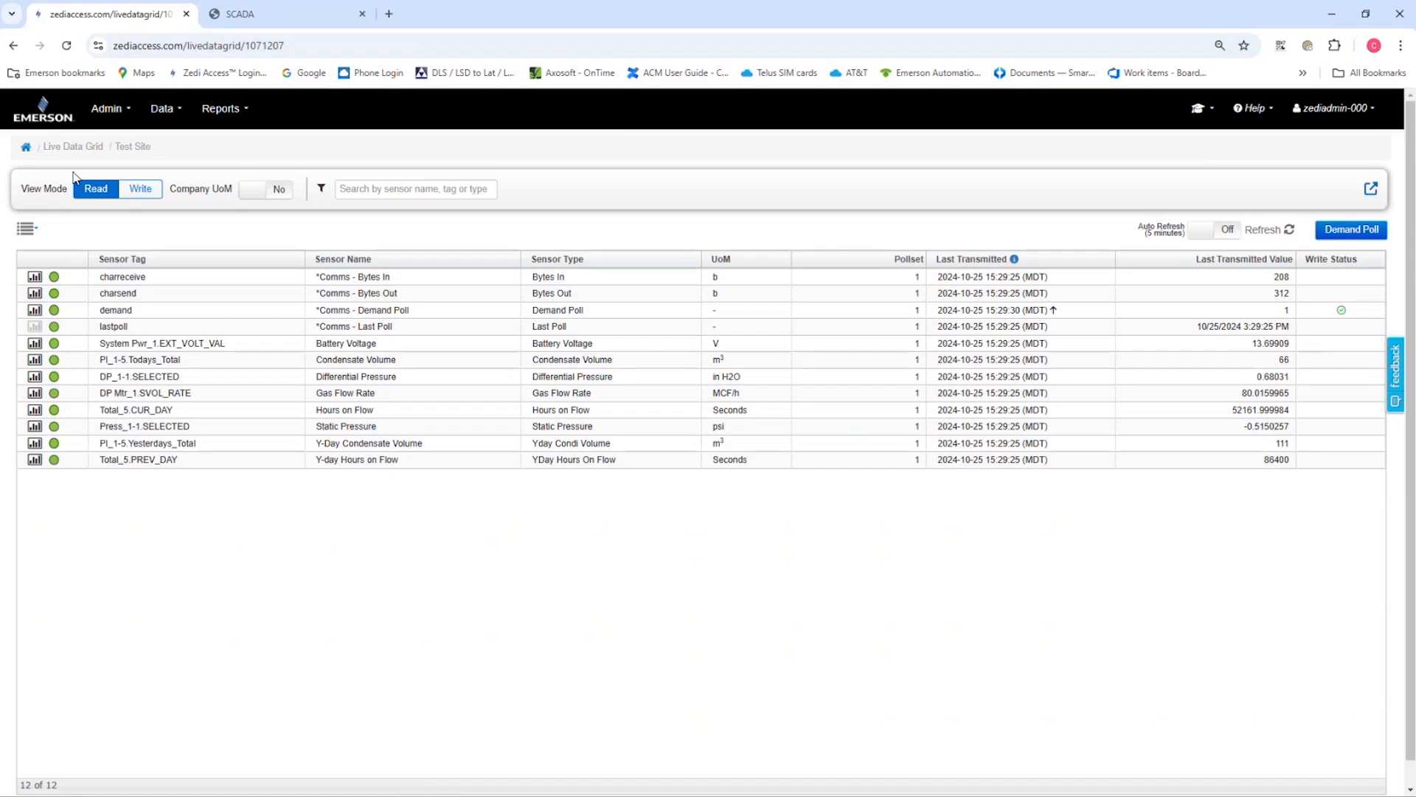
pyautogui.click(26, 151)
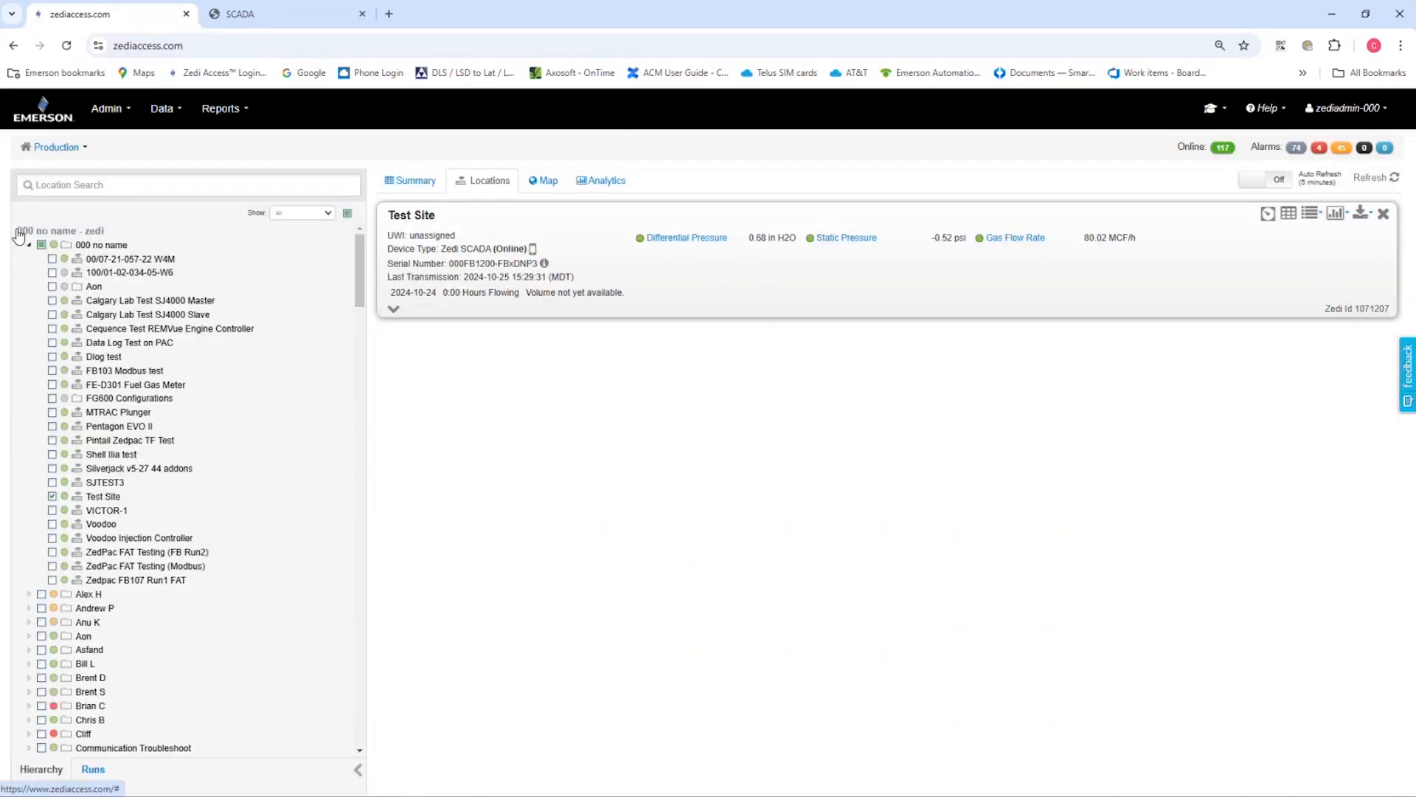